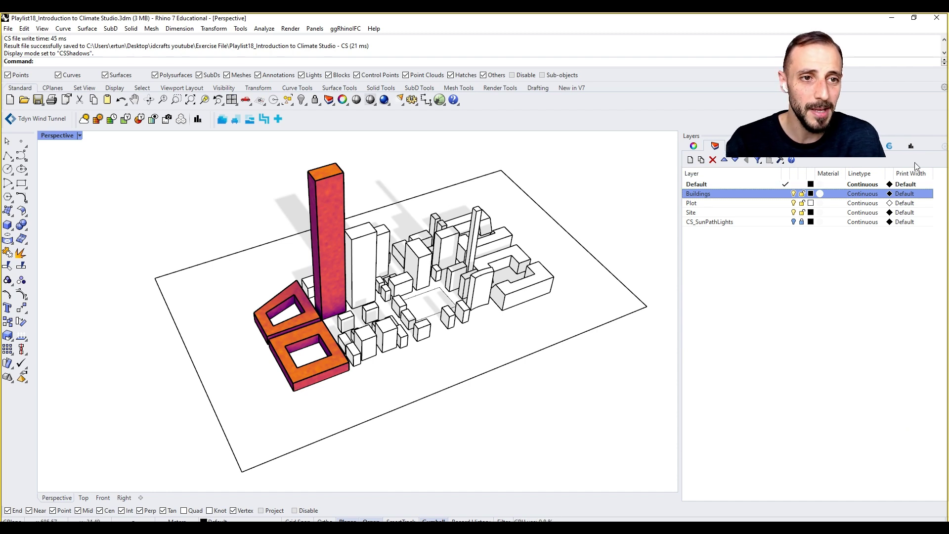
Deselect RadMap 4 under CS Results to show plain white buildings, then reframe the Perspective view.
click(911, 146)
click(714, 218)
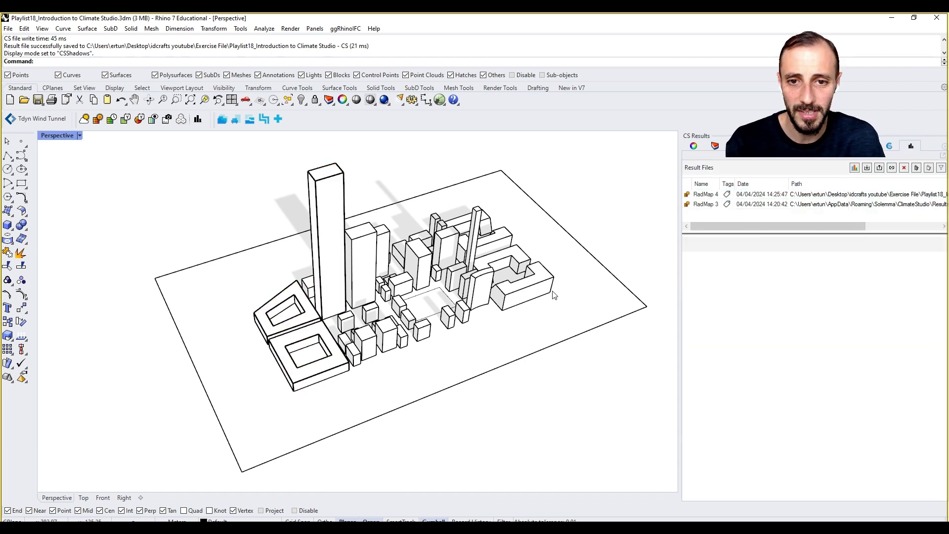
click(715, 146)
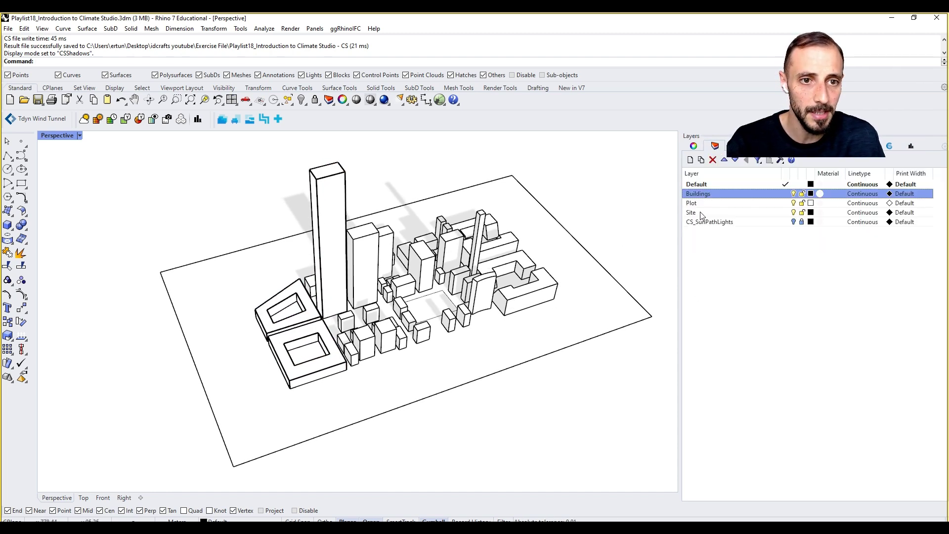
right_drag(493, 251, 460, 220)
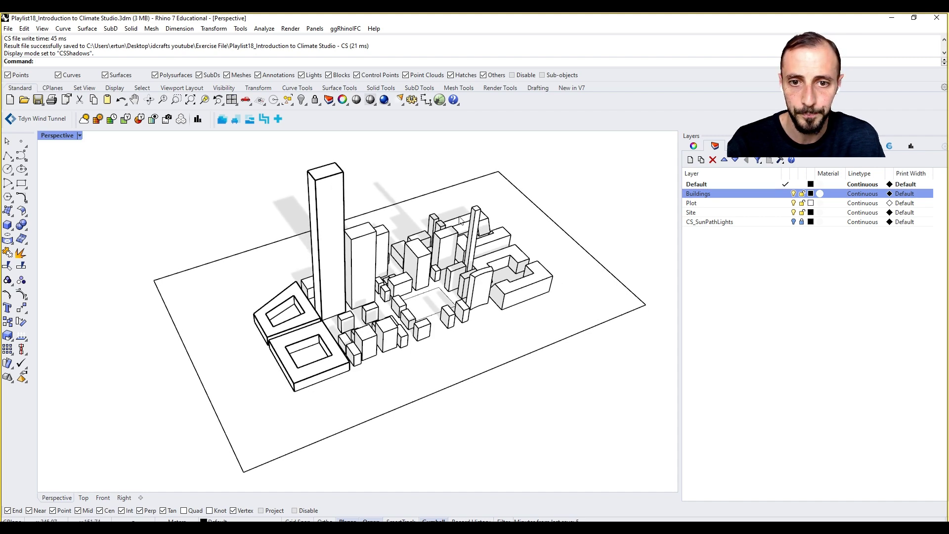
scroll(447, 199, up, 3)
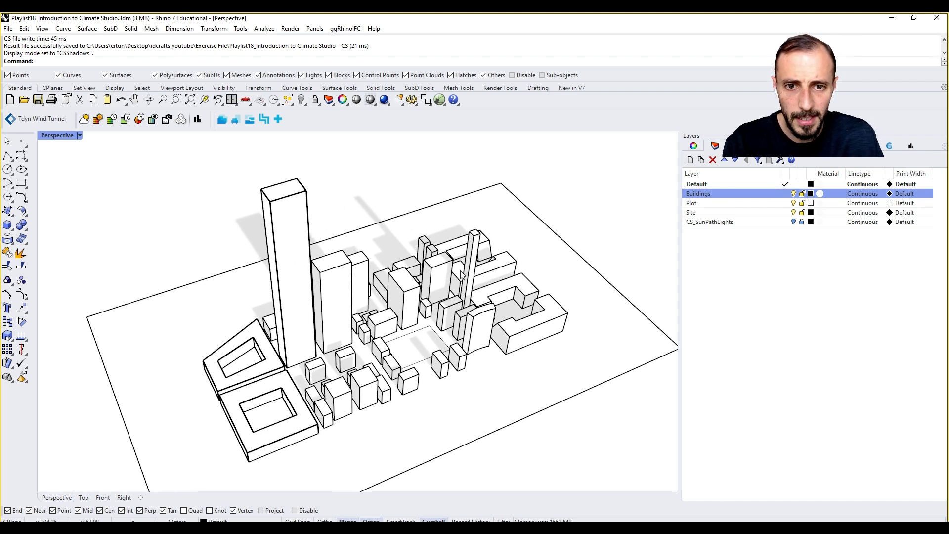
shift+right_drag(459, 290, 457, 279)
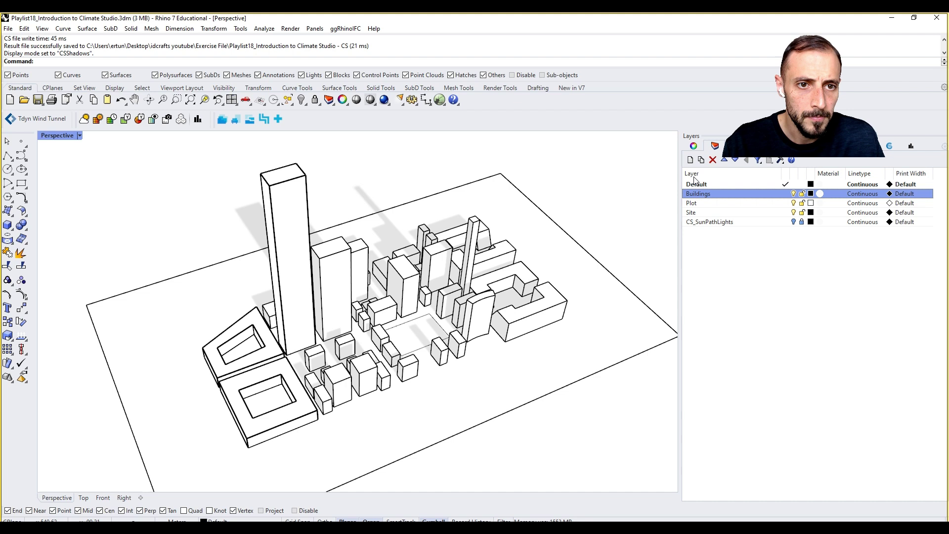
Add a layer named Design1 below Buildings and zoom in on the plot.
click(689, 160)
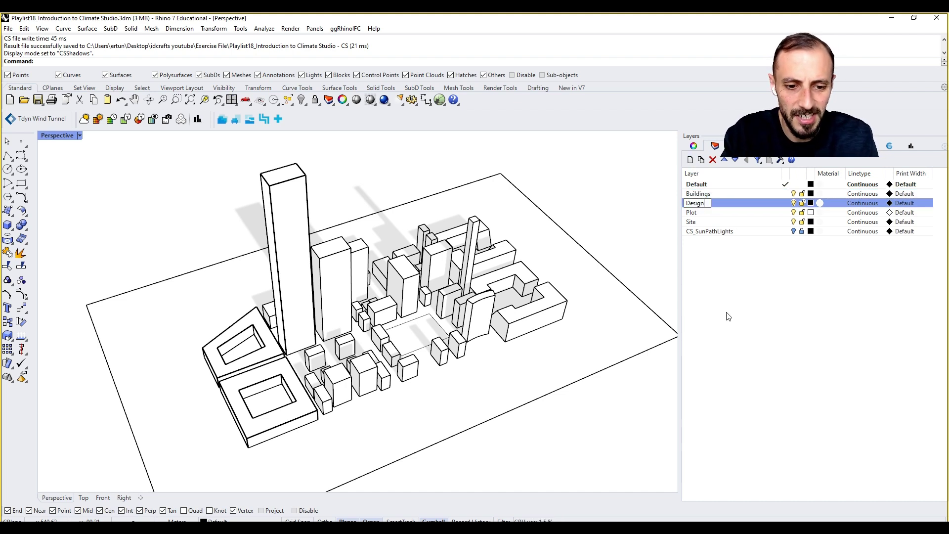
key(Return)
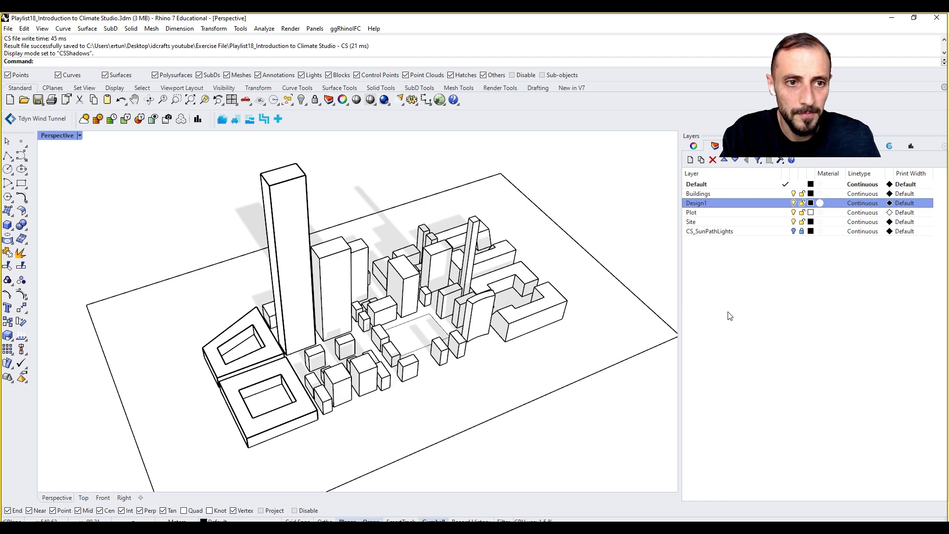
scroll(417, 327, up, 4)
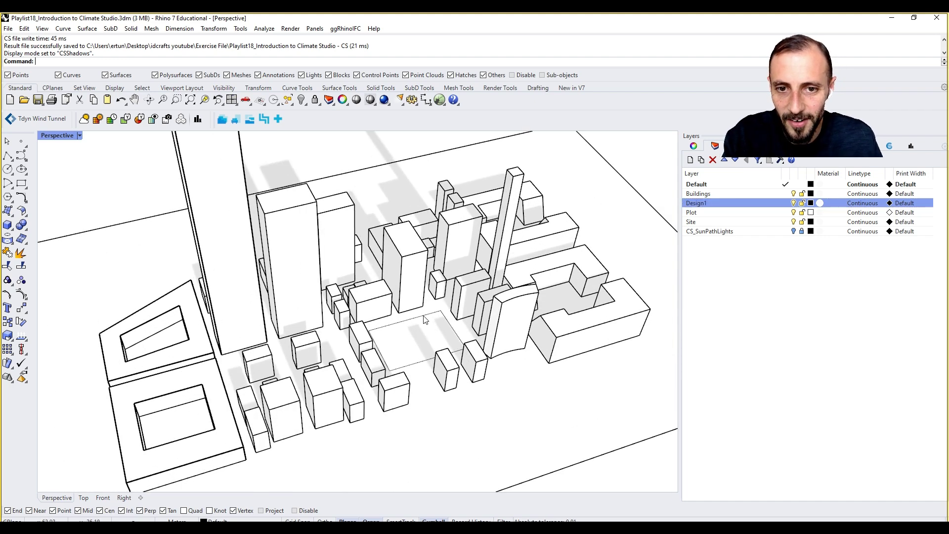
Copy the empty plot outline vertically to a position high above the plot.
click(20, 185)
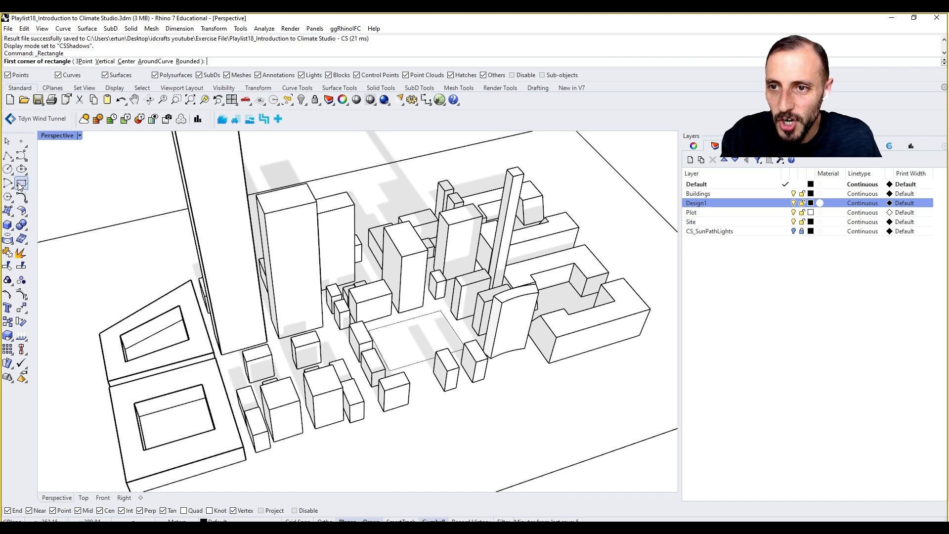
click(395, 328)
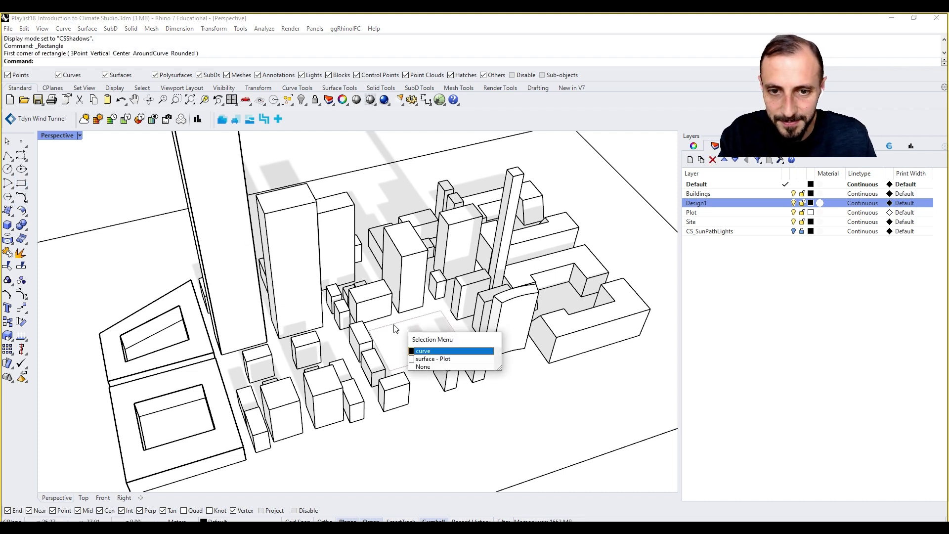
key(Return)
text(copy)
key(Return)
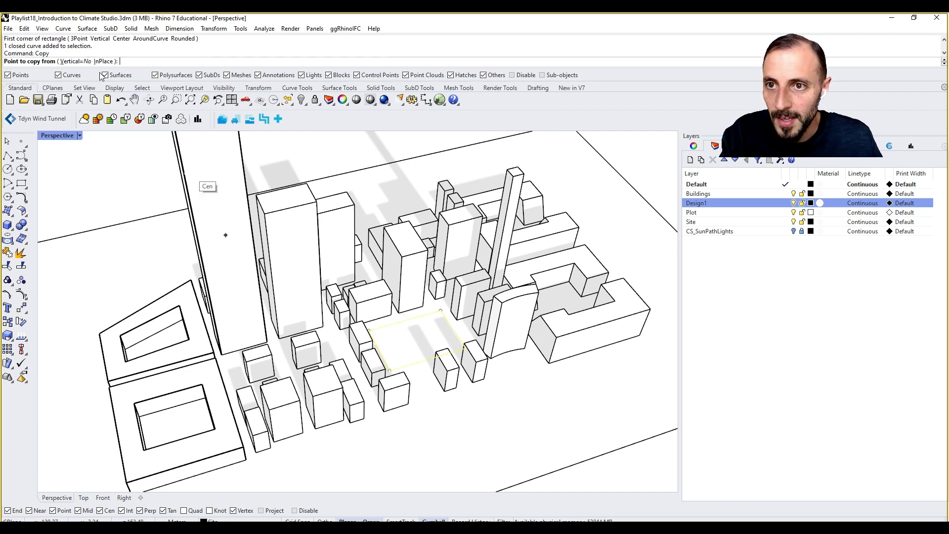
click(77, 61)
click(440, 311)
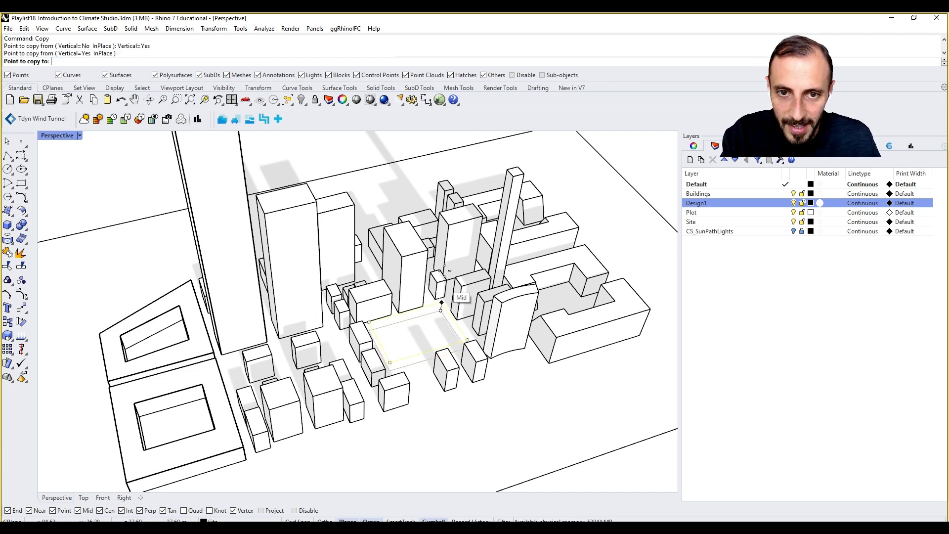
click(478, 160)
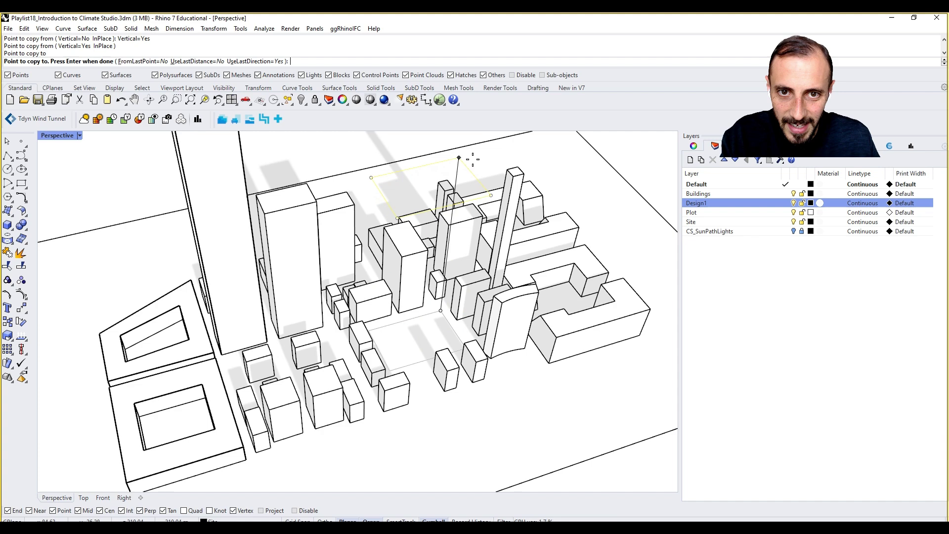
key(Return)
Shrink the raised outline copy into a smaller diamond with the gumball.
right_drag(467, 172, 433, 232)
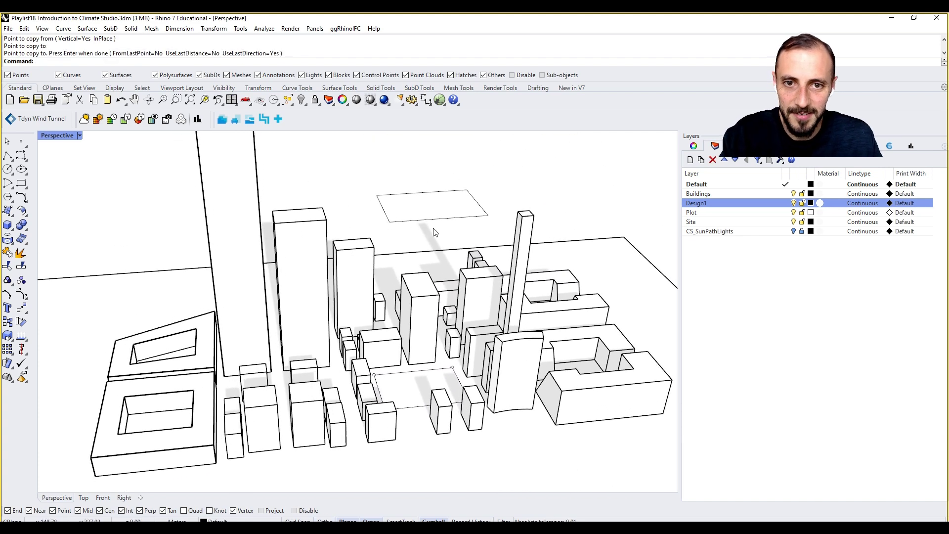
click(472, 201)
drag(391, 210, 436, 229)
right_drag(436, 252, 440, 306)
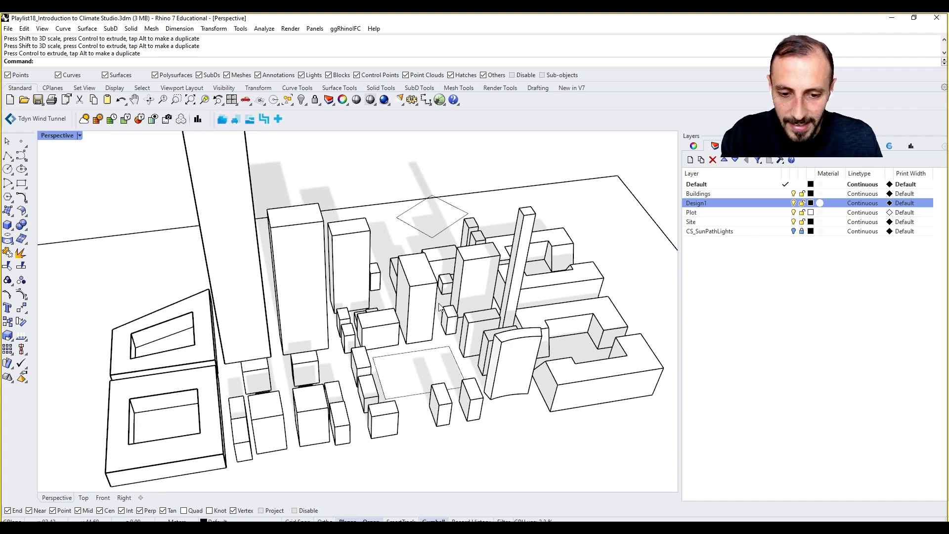
Trial-loft the plot outline to the raised diamond, making Design1 the current layer.
key(Return)
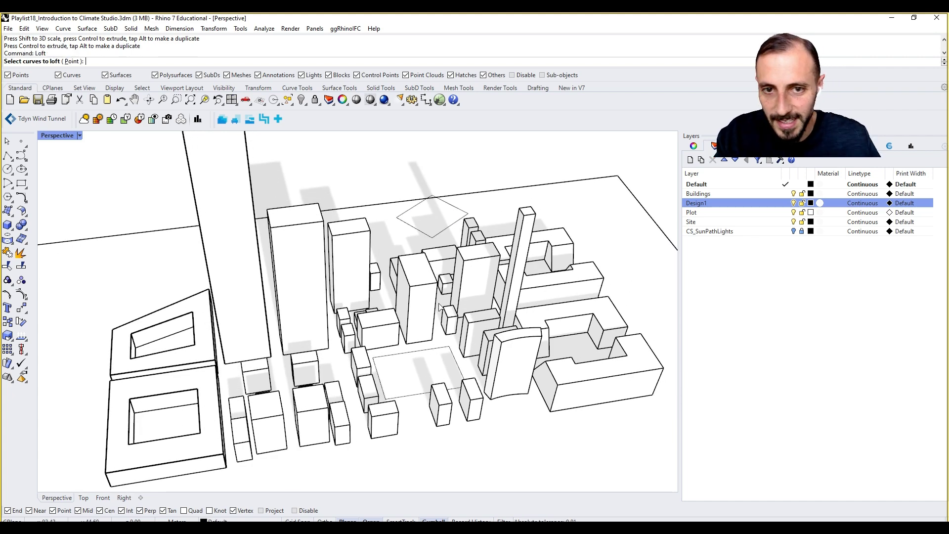
click(430, 354)
click(429, 206)
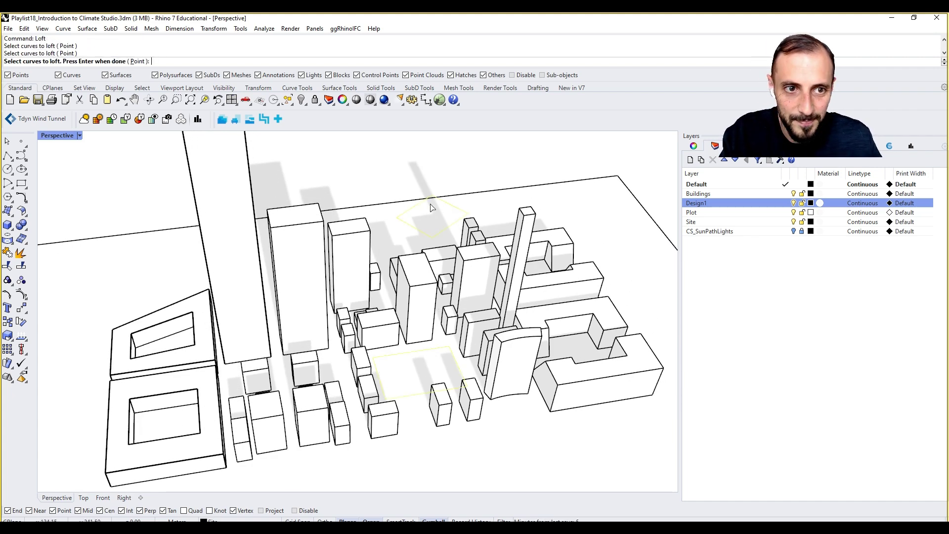
double_click(746, 203)
key(Return)
key(Return)
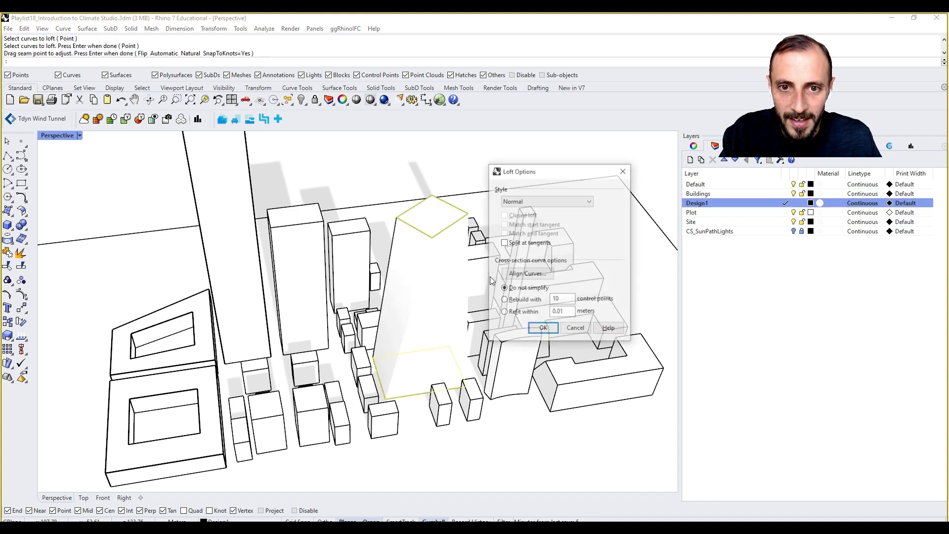
click(549, 333)
click(550, 334)
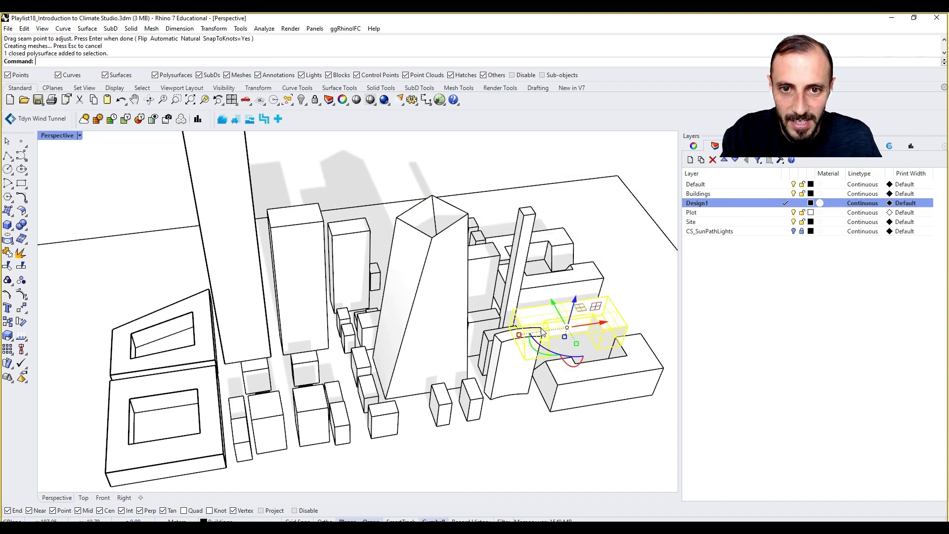
Undo the trial lofted tower, leaving only the two outlines.
key(Escape)
click(445, 264)
key(Escape)
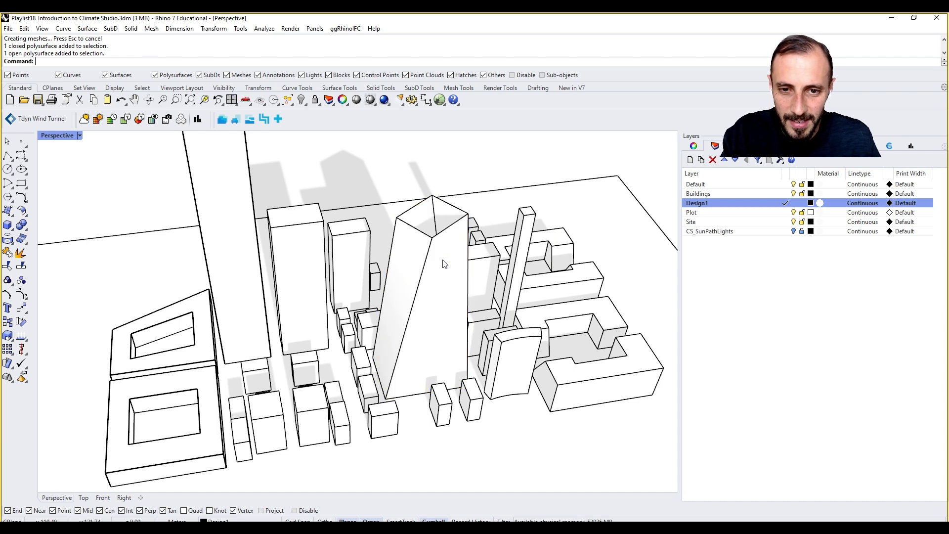
key(ctrl+z)
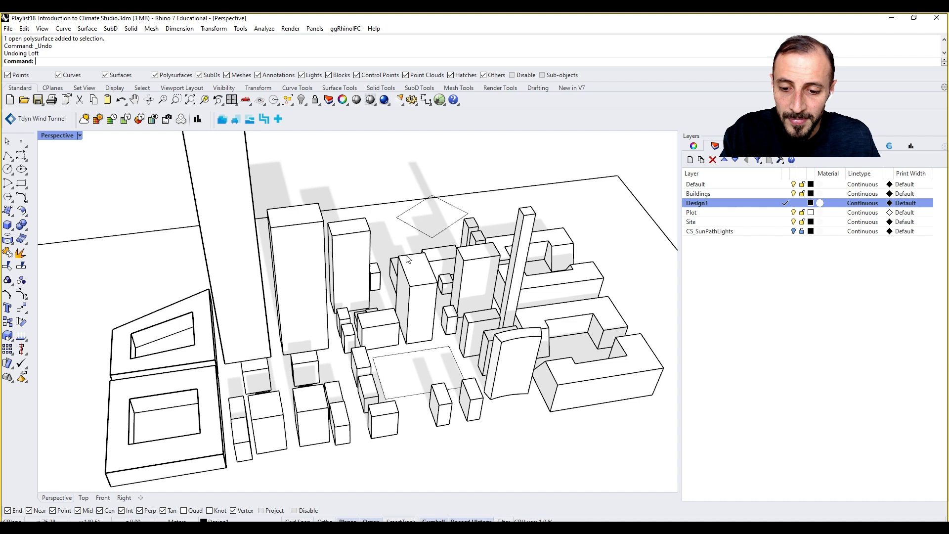
Loft a tower between the raised diamond and the plot outline.
key(Return)
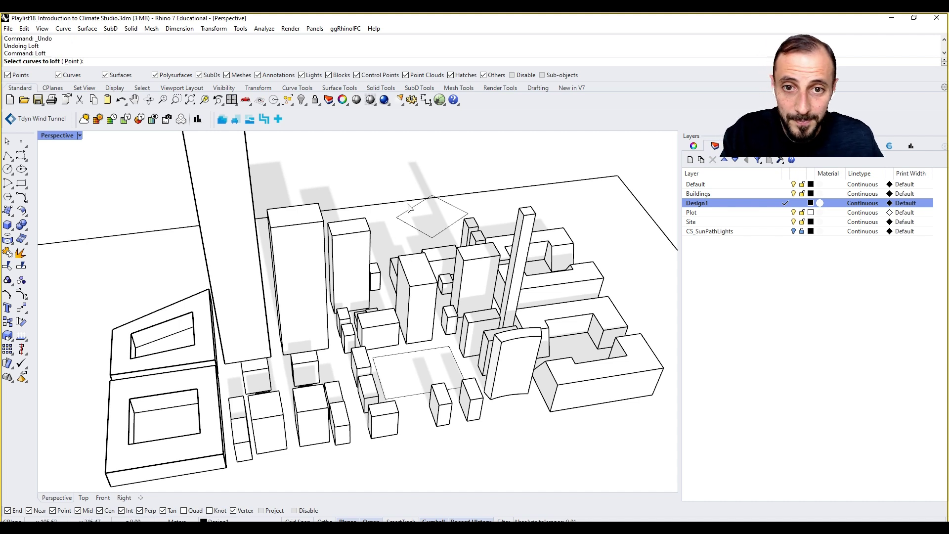
click(409, 211)
click(407, 350)
key(Return)
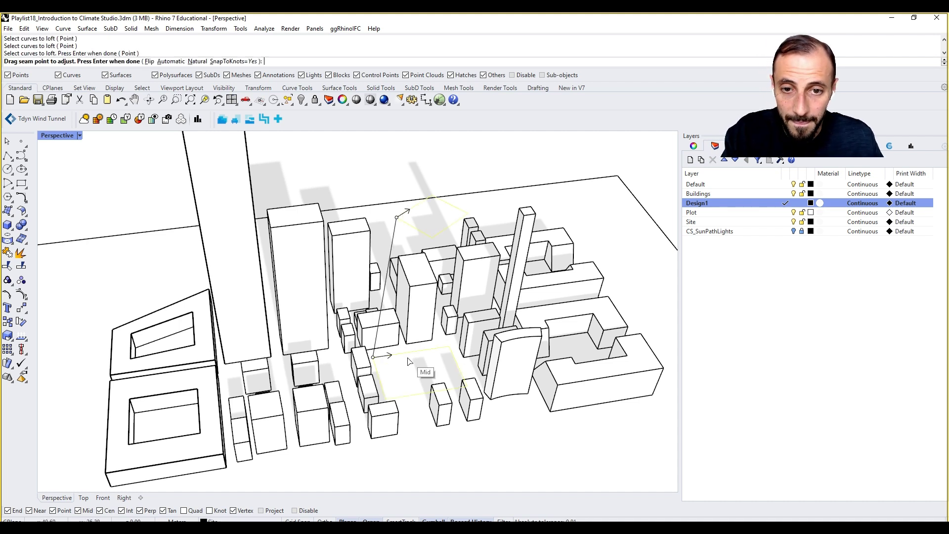
key(Return)
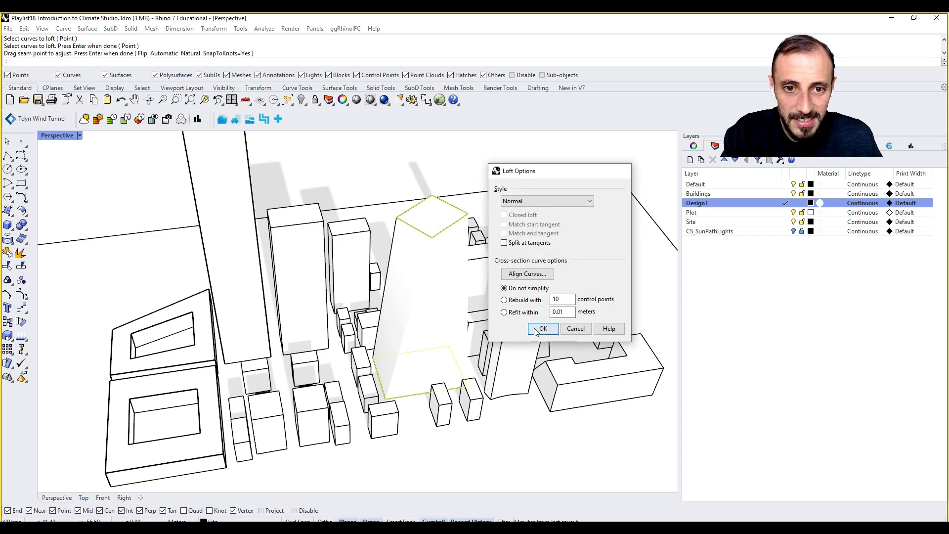
click(543, 327)
Rotate and shrink the tower's top outline so the tower twists and leans.
click(424, 211)
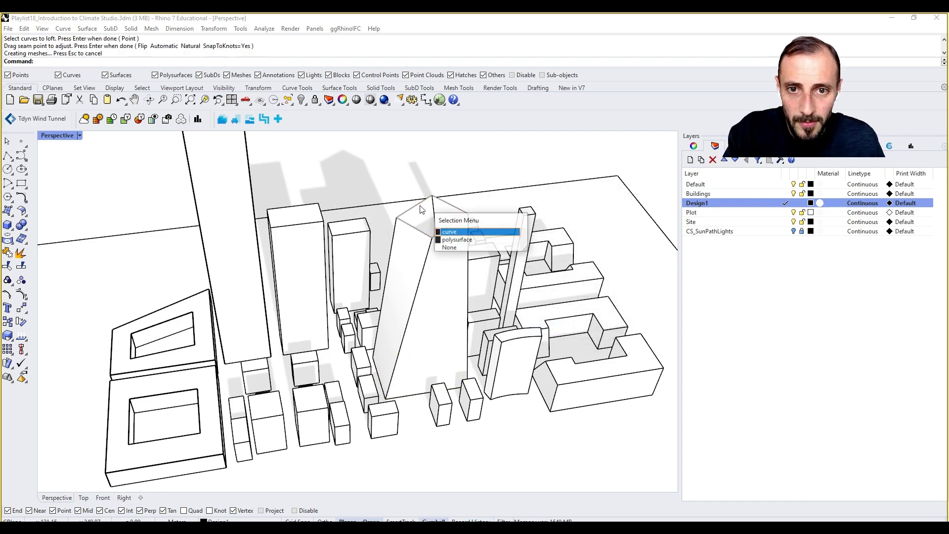
click(428, 230)
scroll(426, 231, up, 4)
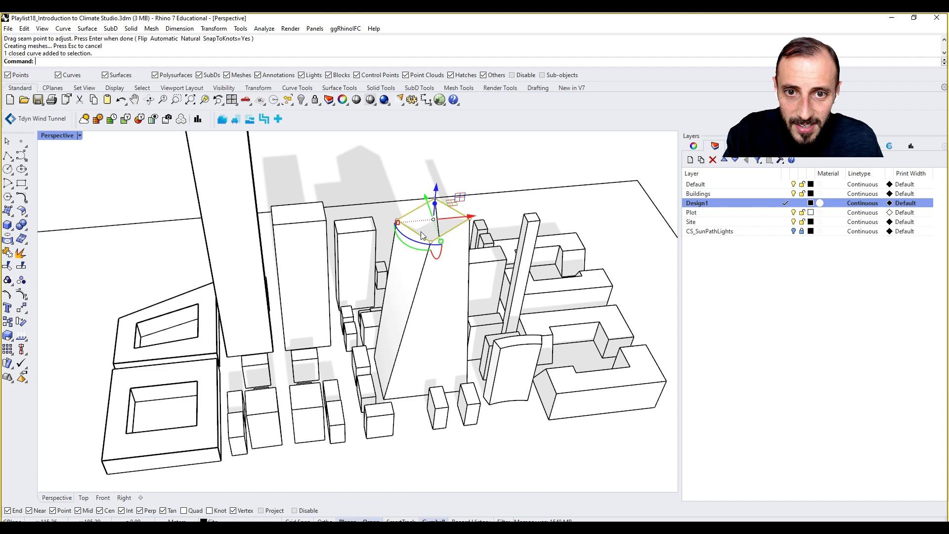
drag(419, 238, 448, 242)
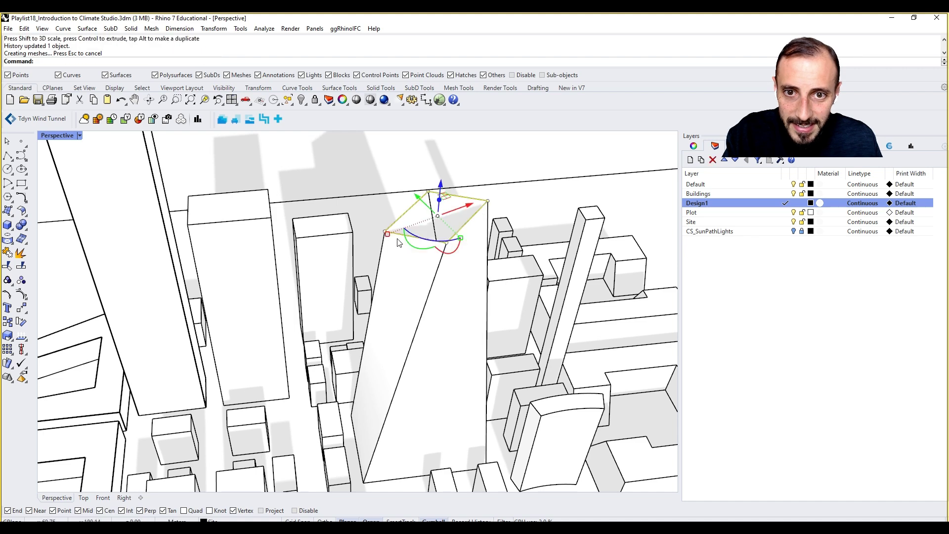
drag(387, 233, 405, 226)
key(Escape)
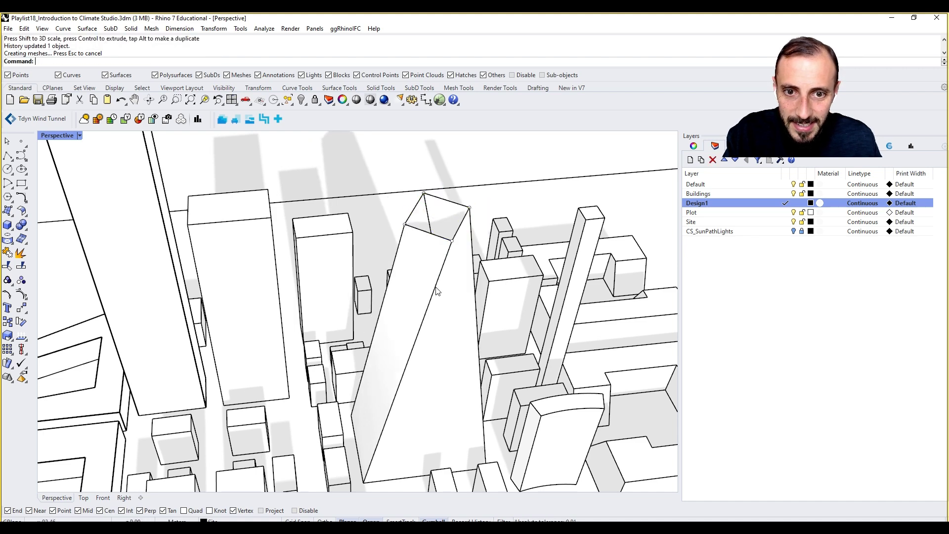
Cap the leaning tower into one closed solid, dismissing the History Warning.
scroll(437, 291, down, 10)
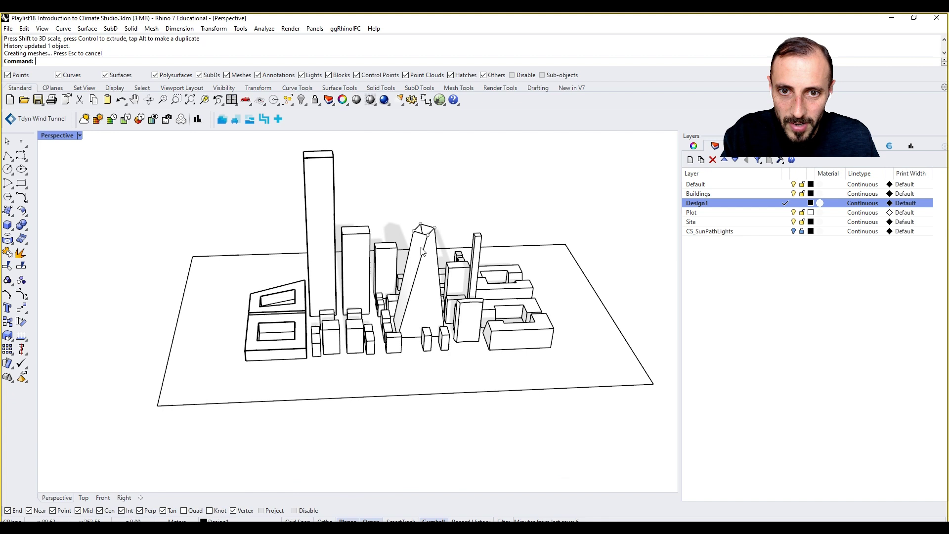
scroll(423, 251, up, 5)
click(424, 253)
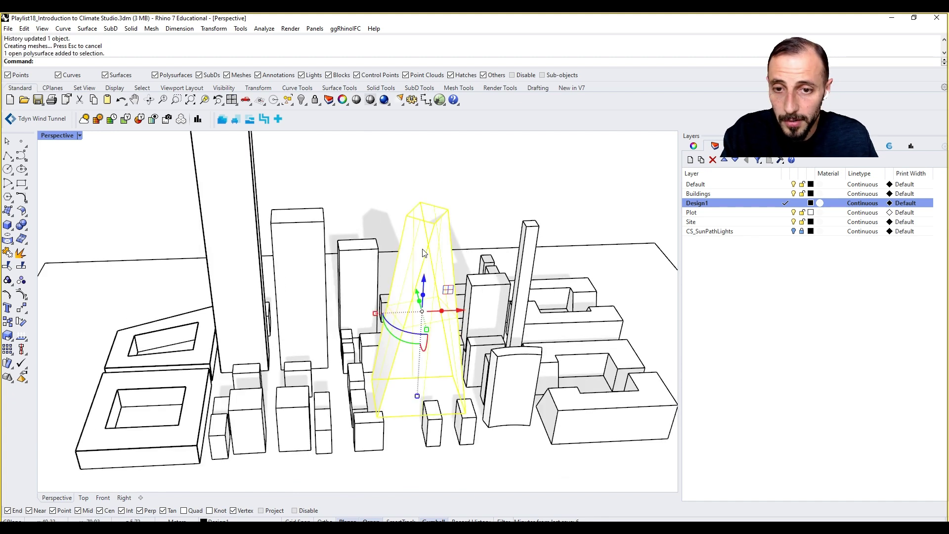
key(Return)
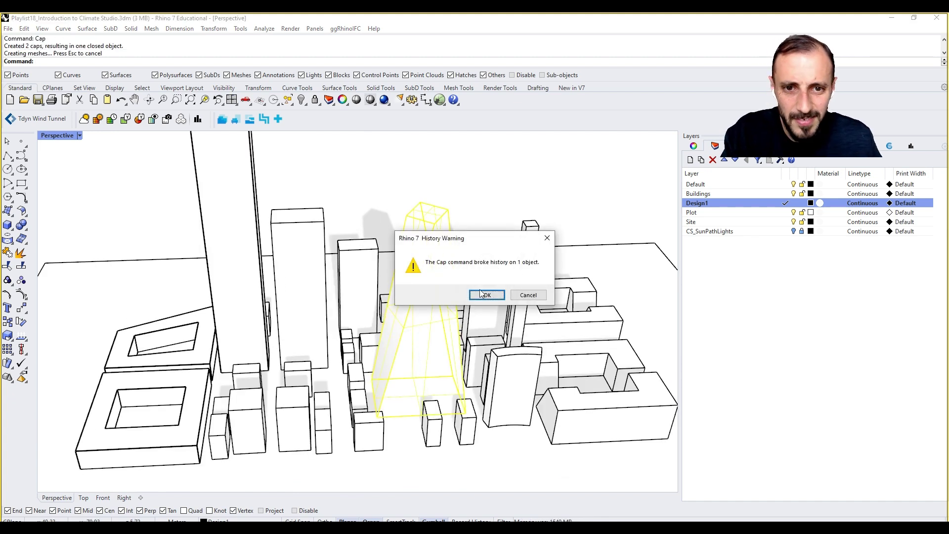
key(Return)
click(586, 234)
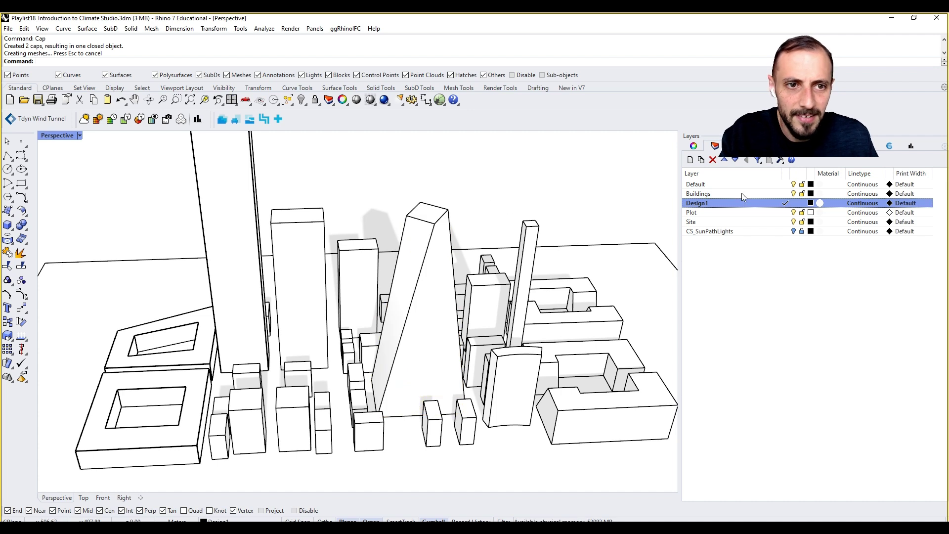
Add layer Design2, make it current, and turn off Design1.
click(690, 159)
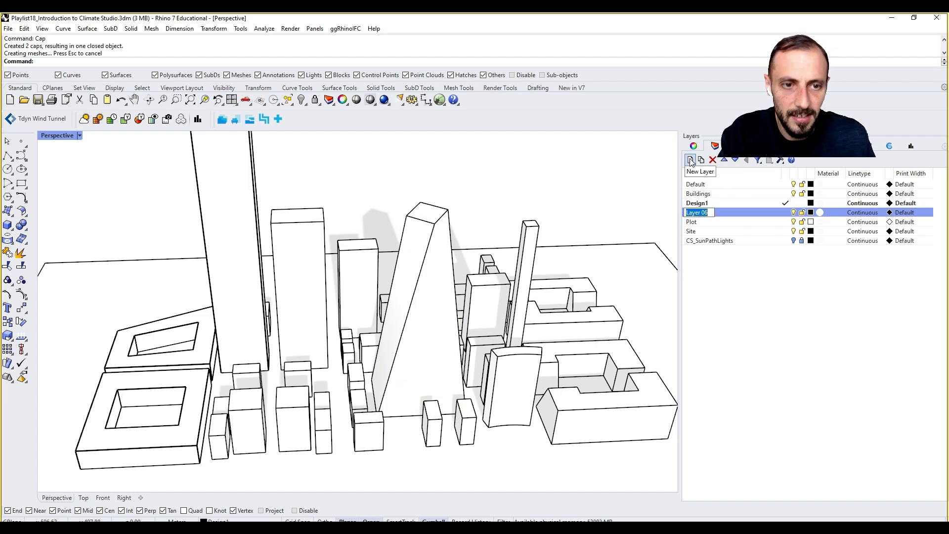
text(De)
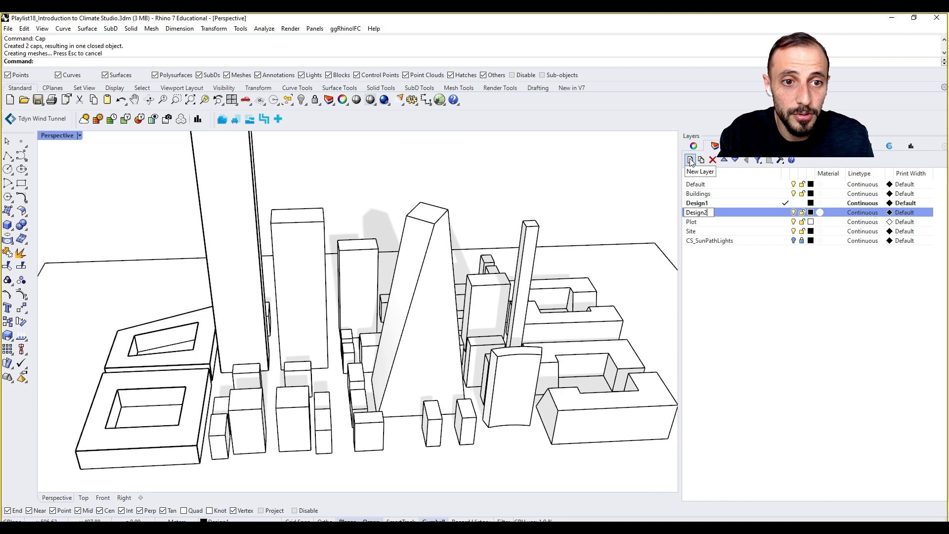
text(sign2)
key(Return)
click(785, 213)
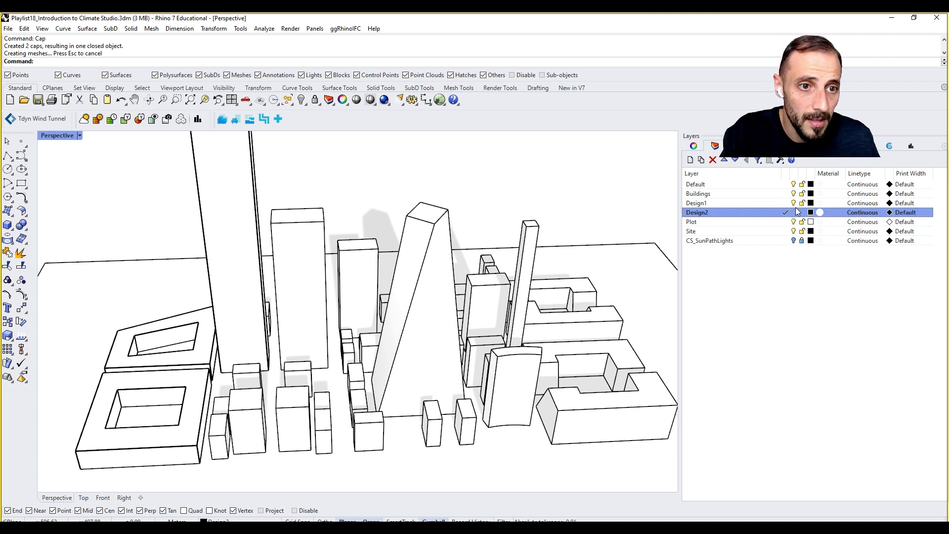
click(794, 204)
Delete the stray small curve above the block.
mouse_move(434, 213)
right_down()
mouse_move(438, 324)
mouse_move(441, 218)
right_up()
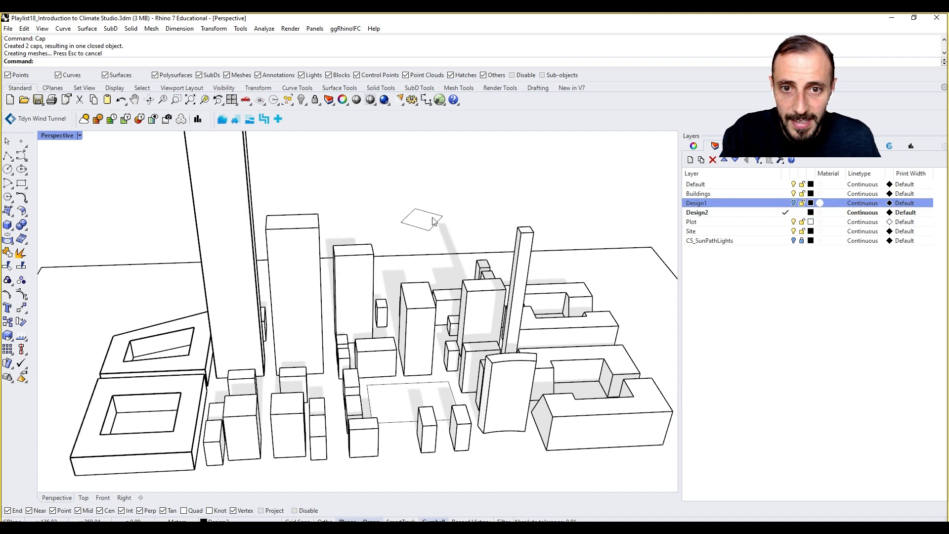
click(441, 225)
key(Delete)
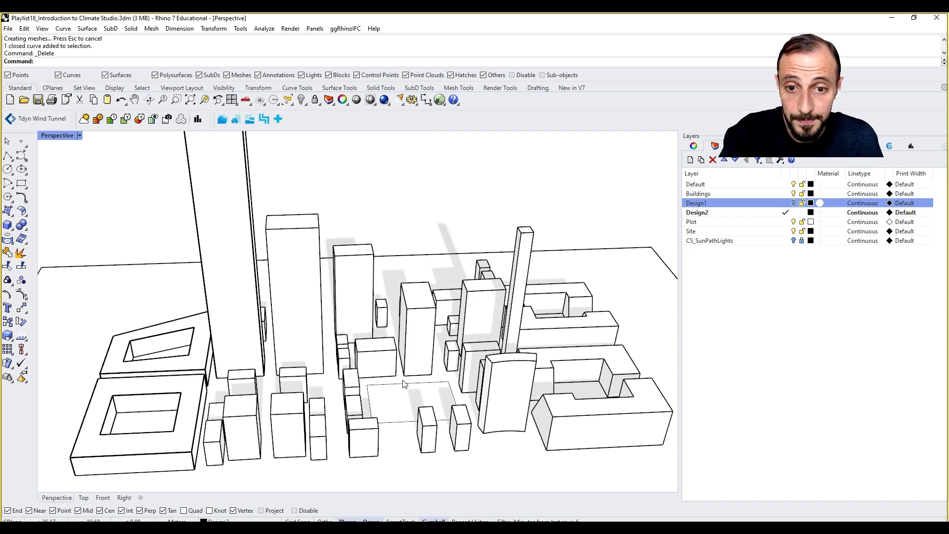
Copy the footprint rectangle vertically twice, one copy above the other.
click(401, 386)
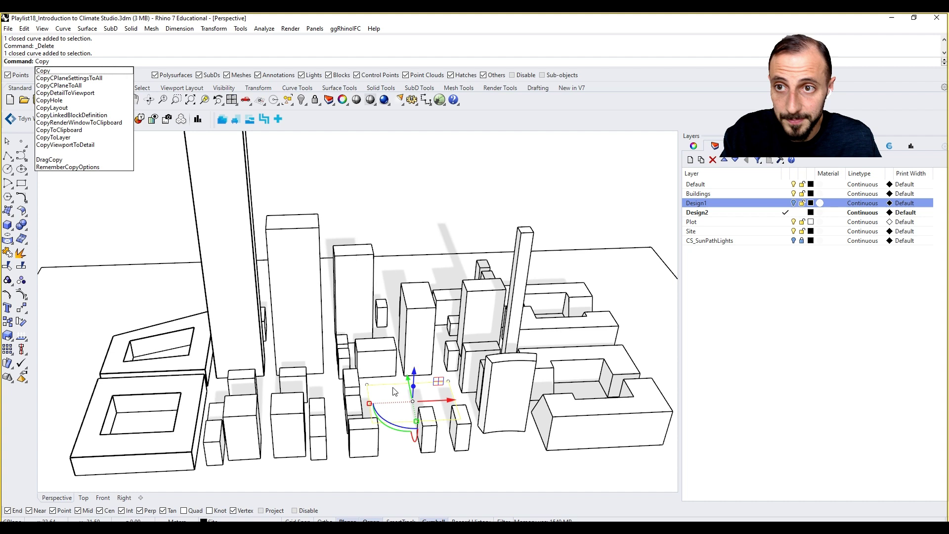
key(Return)
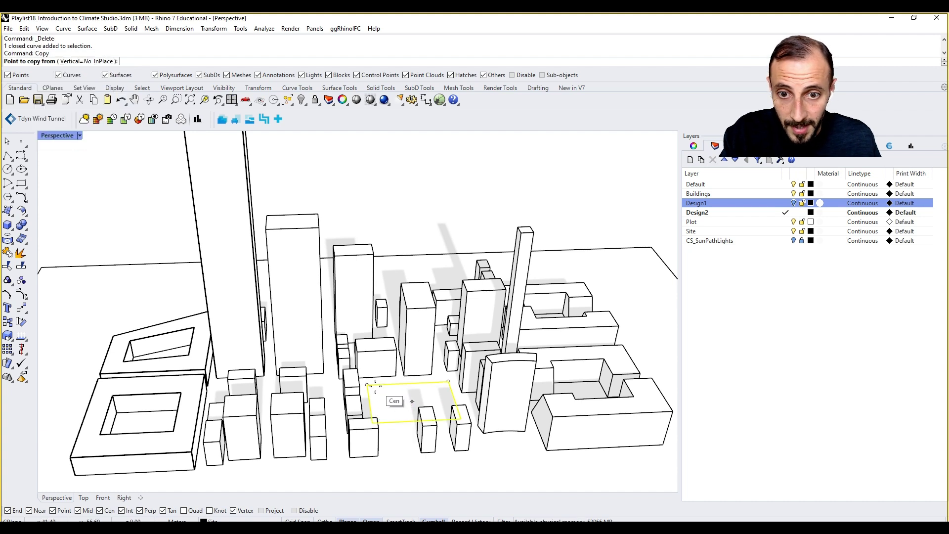
click(79, 62)
click(366, 384)
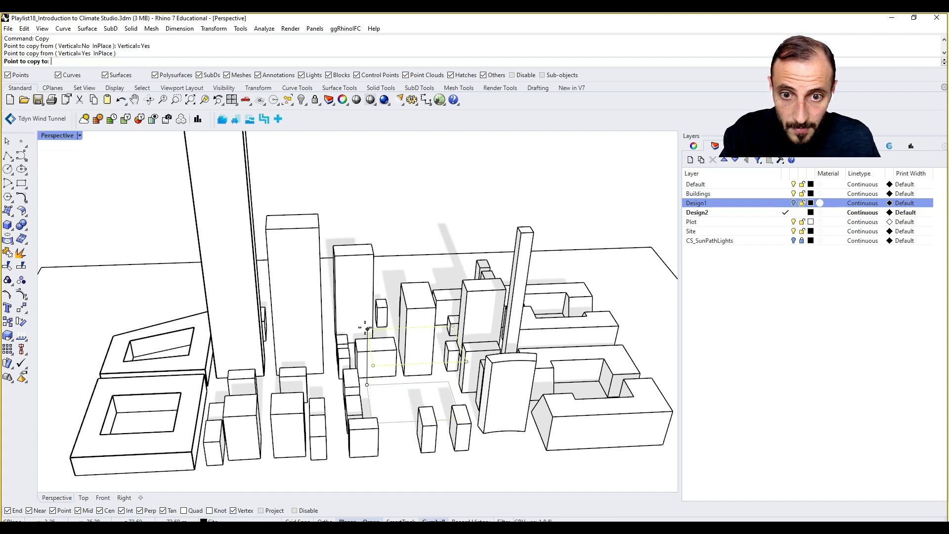
click(367, 312)
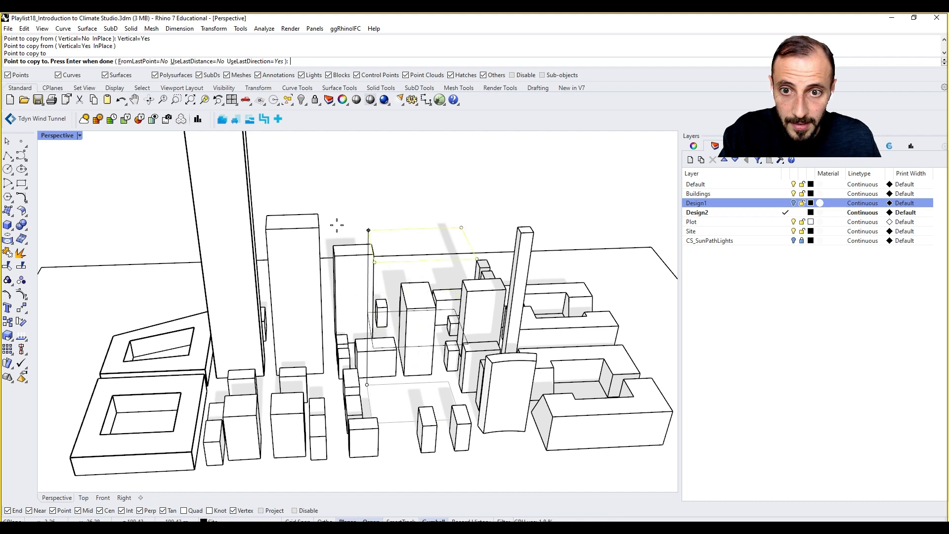
click(318, 214)
key(Return)
Raise the top and middle rectangle copies higher with the gumball.
click(398, 239)
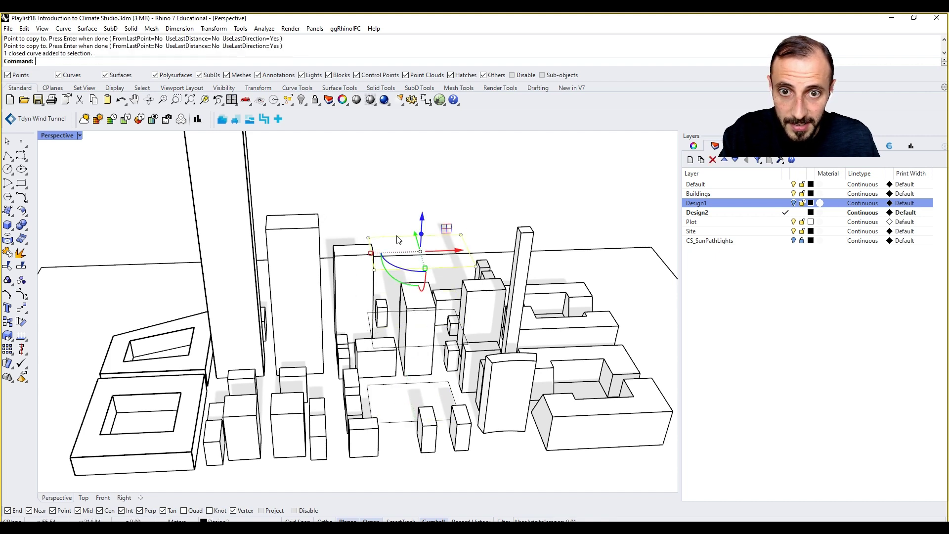
drag(421, 223, 420, 197)
key(Escape)
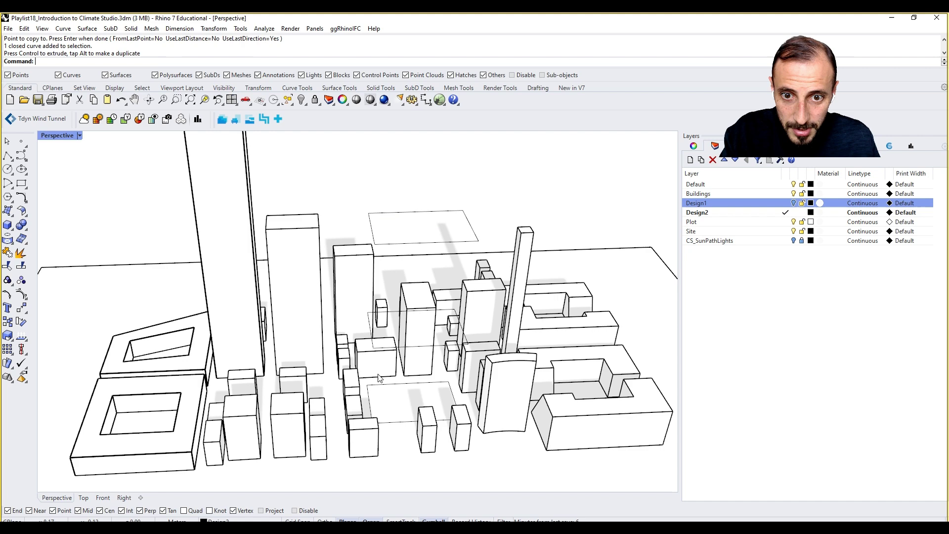
click(395, 311)
drag(420, 303, 421, 288)
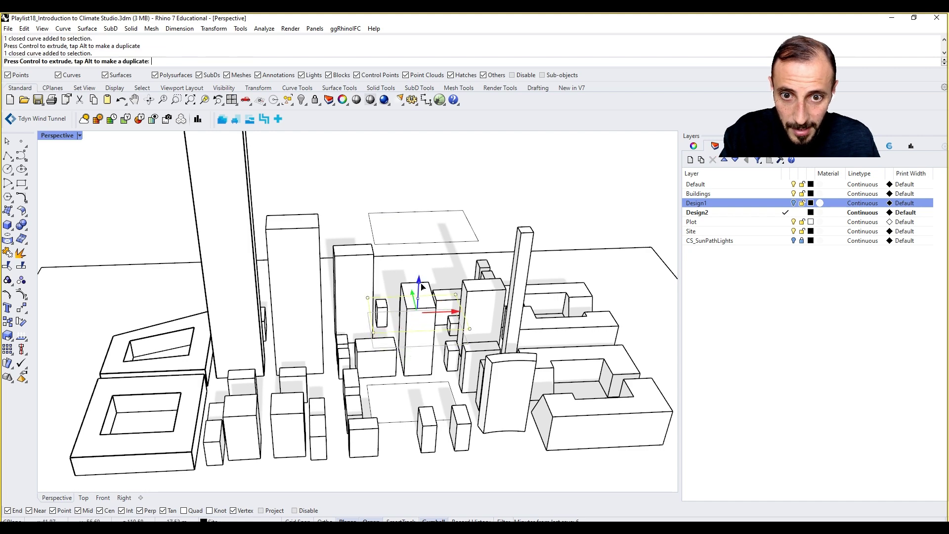
key(Escape)
Narrow the top rectangle's right edge and shift the middle rectangle's left edge inward.
right_drag(425, 290, 447, 186)
click(464, 163)
drag(466, 147, 463, 190)
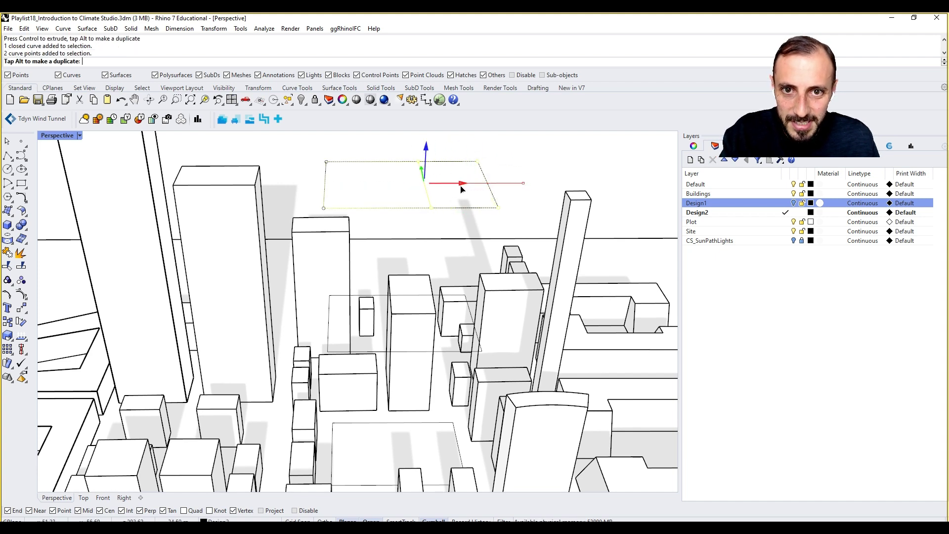
key(Escape)
click(357, 295)
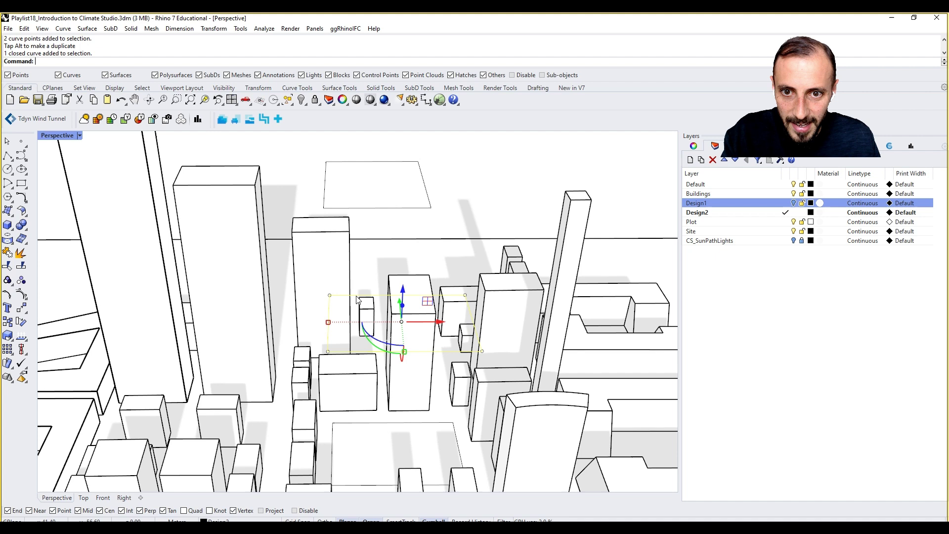
click(328, 295)
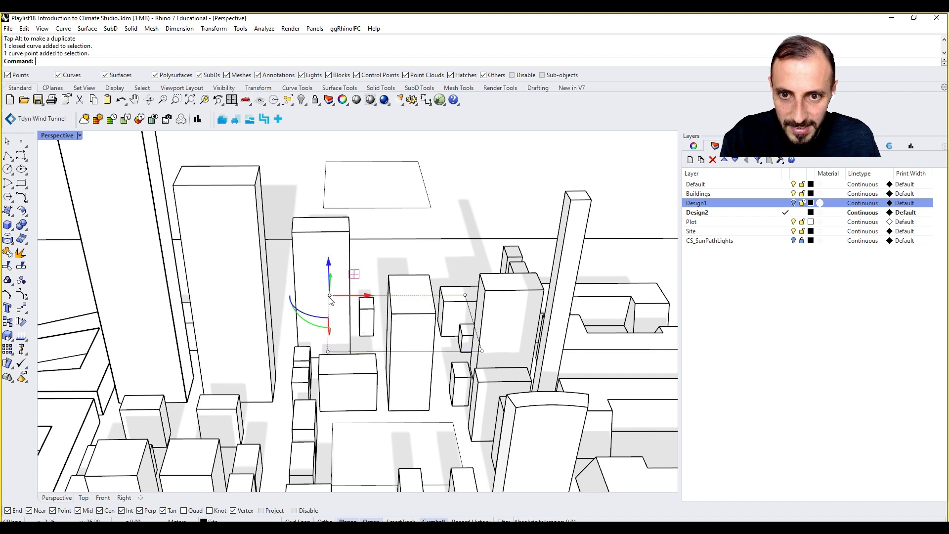
shift+click(328, 353)
drag(356, 322, 398, 327)
right_drag(398, 328, 388, 385)
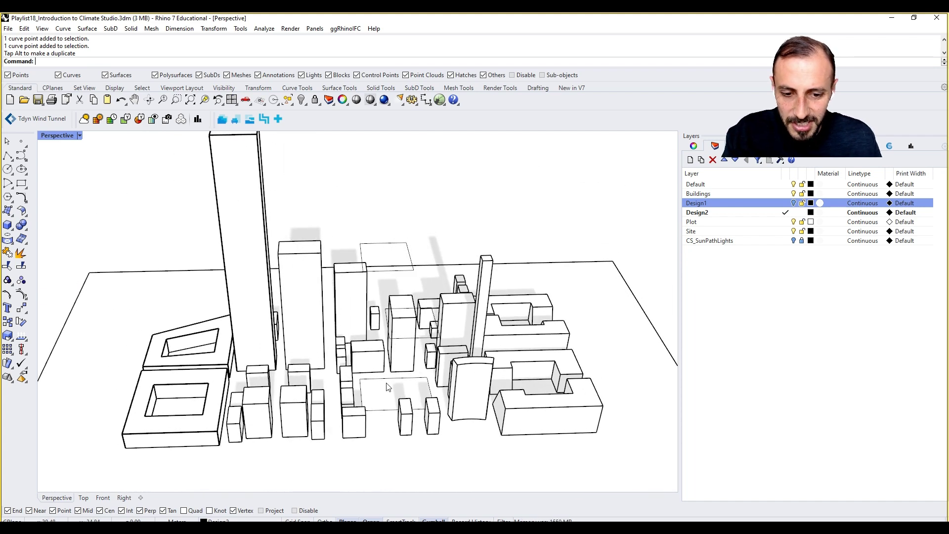
key(Return)
Pick the footprint, middle and top rectangles for the loft and align the top seam point.
click(404, 379)
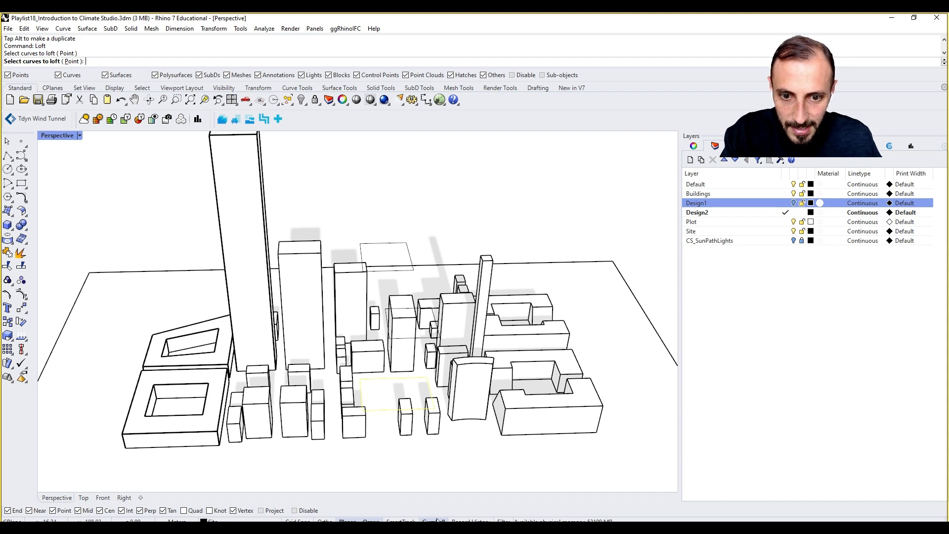
click(428, 315)
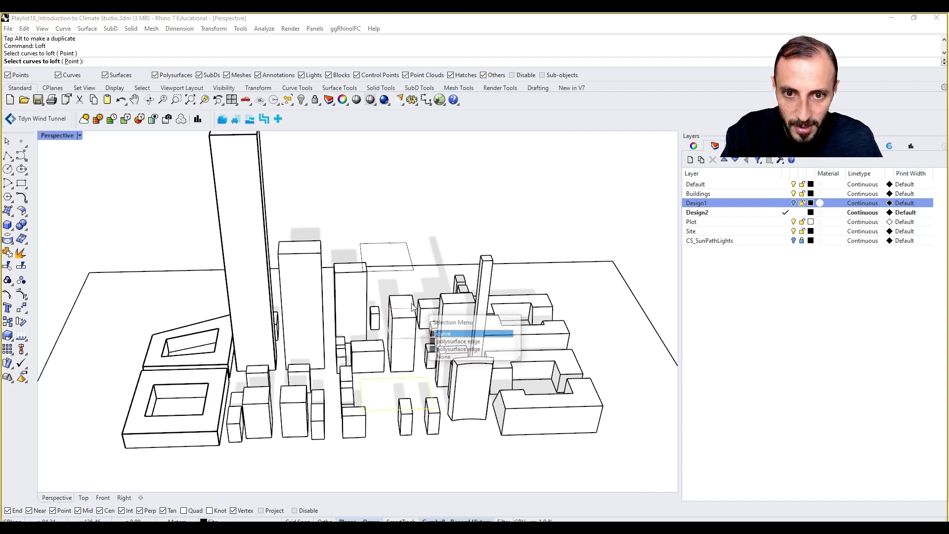
click(442, 334)
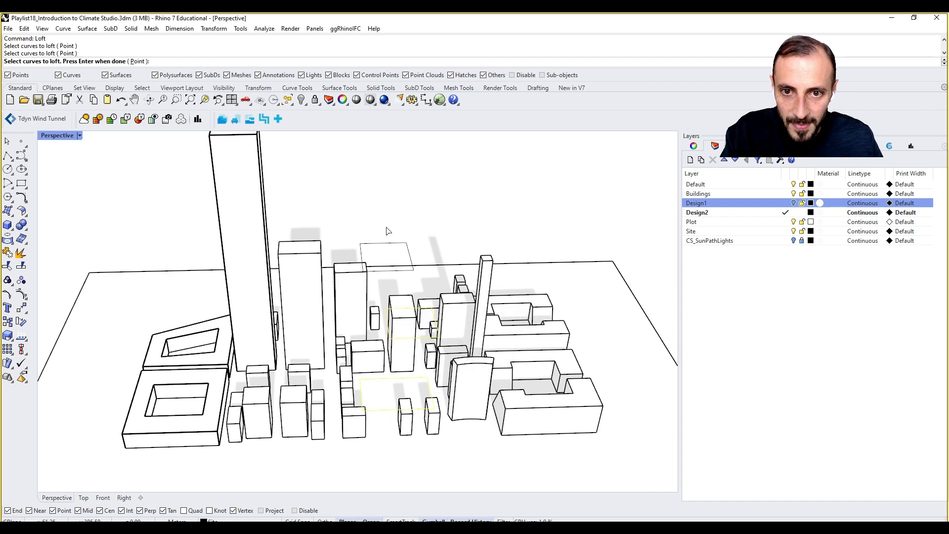
click(388, 243)
key(Return)
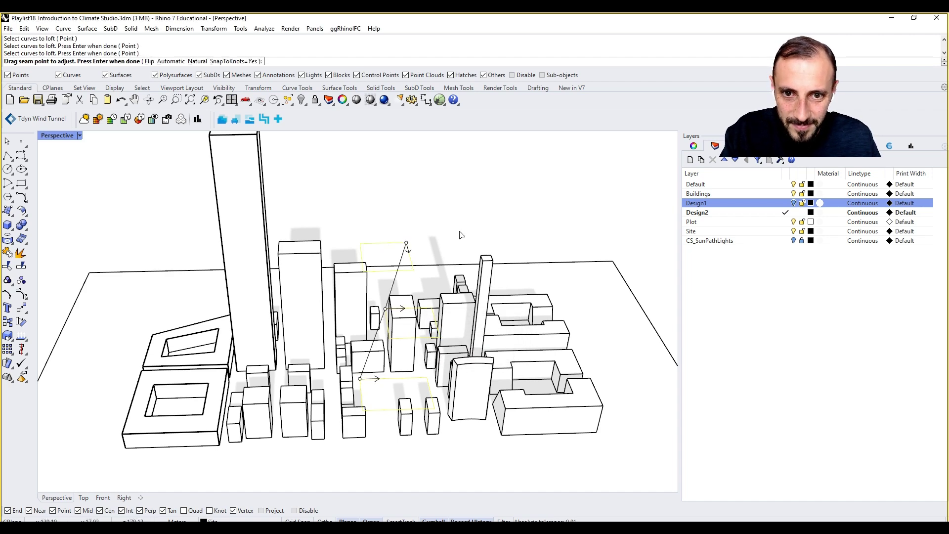
right_drag(459, 234, 435, 255)
drag(402, 255, 394, 254)
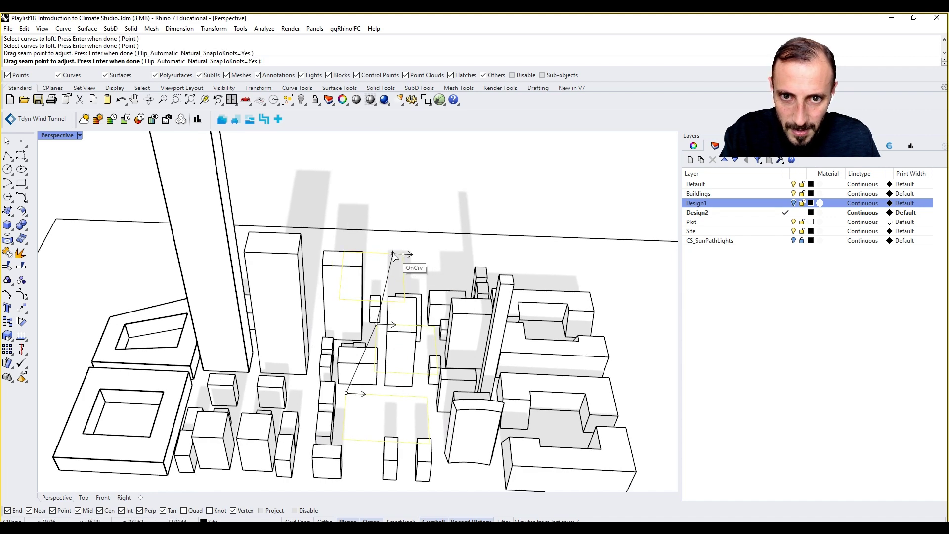
key(Return)
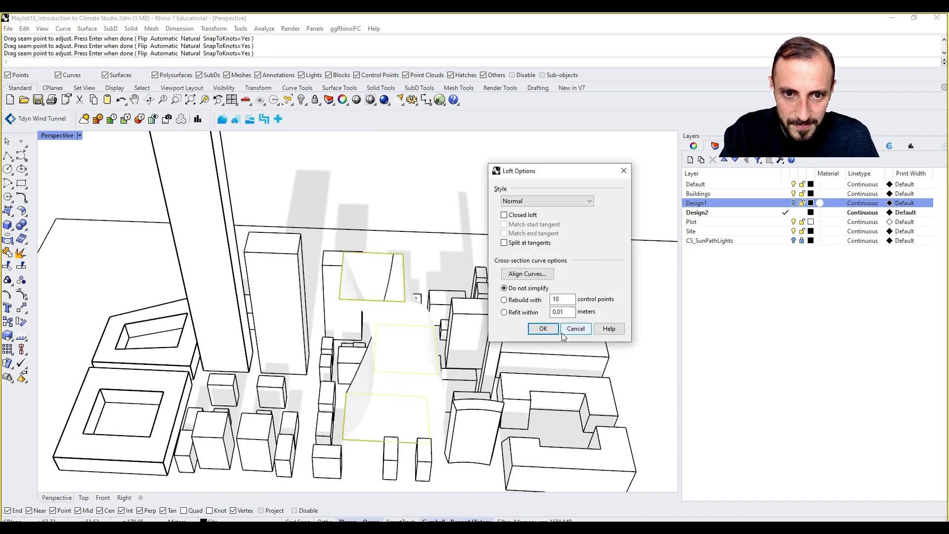
Confirm the loft with normal settings, then try twisting the top profile and undo it.
click(544, 329)
right_drag(410, 232, 380, 250)
click(381, 249)
click(390, 264)
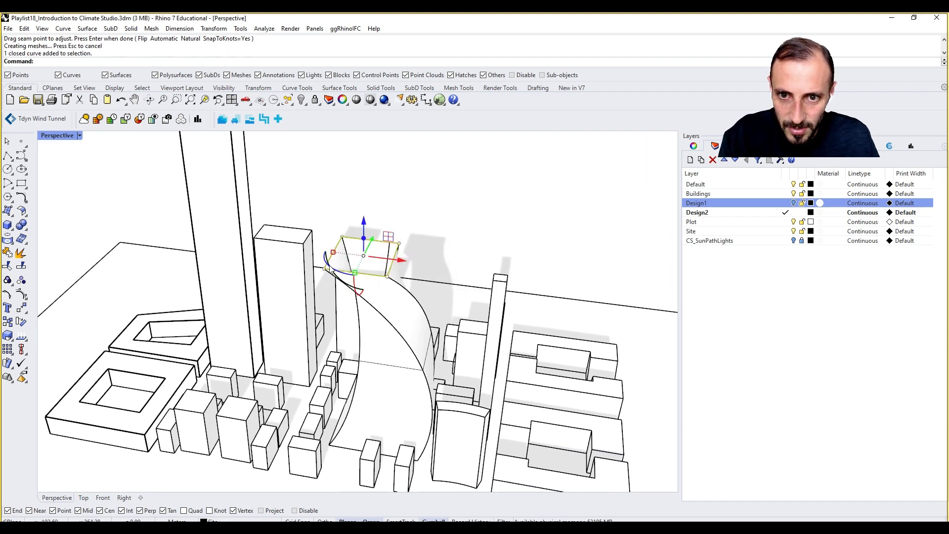
drag(329, 268, 420, 267)
key(ctrl+z)
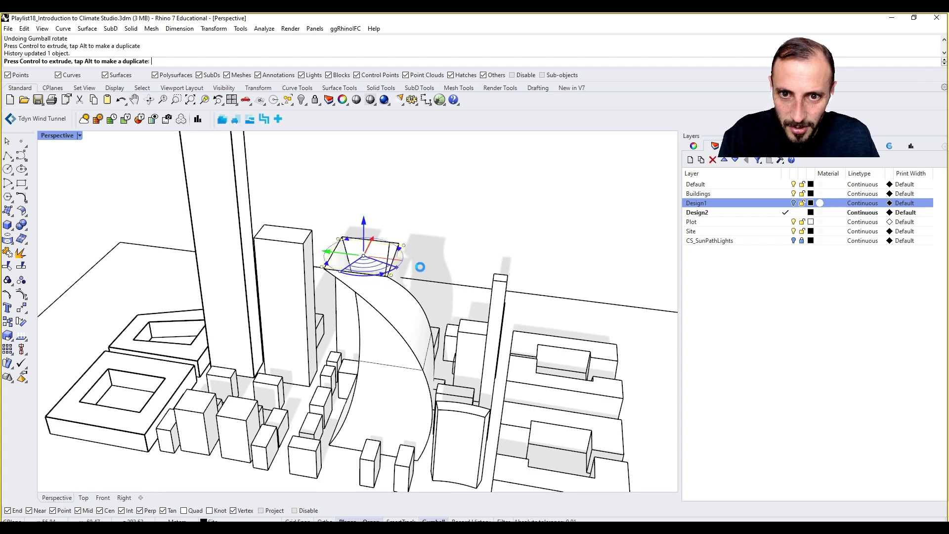
click(457, 226)
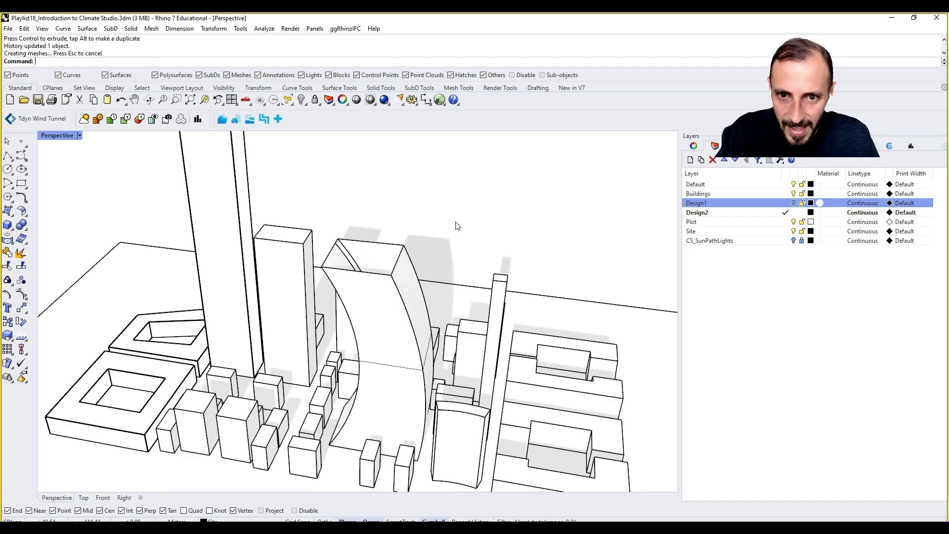
Lower and shrink the top profile curve so the tower curves and tapers upward.
right_drag(455, 223, 401, 248)
click(386, 262)
click(412, 284)
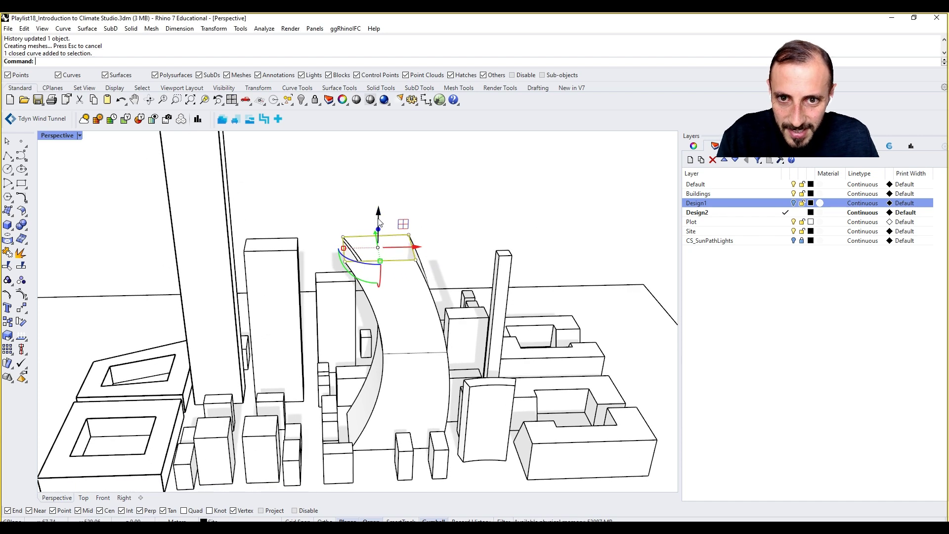
drag(378, 222, 379, 231)
drag(345, 261, 409, 259)
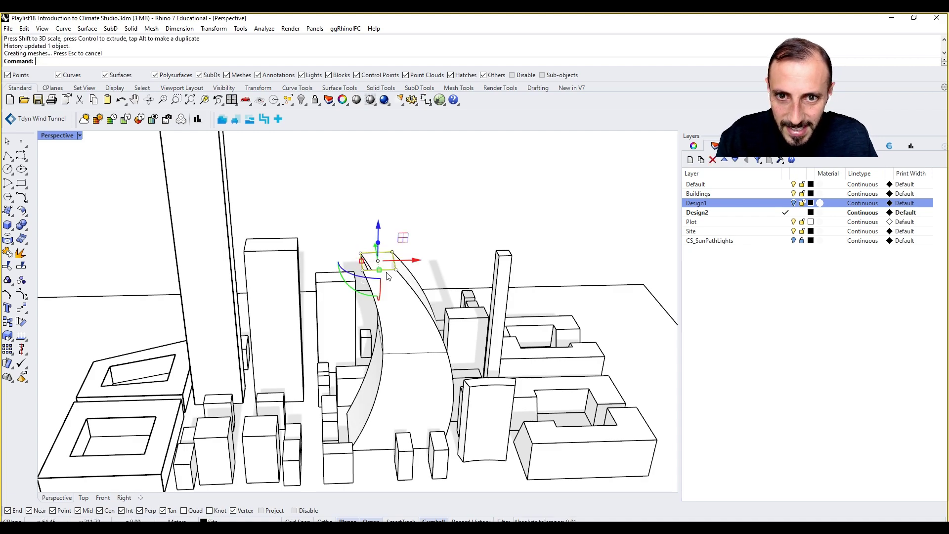
click(409, 258)
right_drag(409, 259, 411, 299)
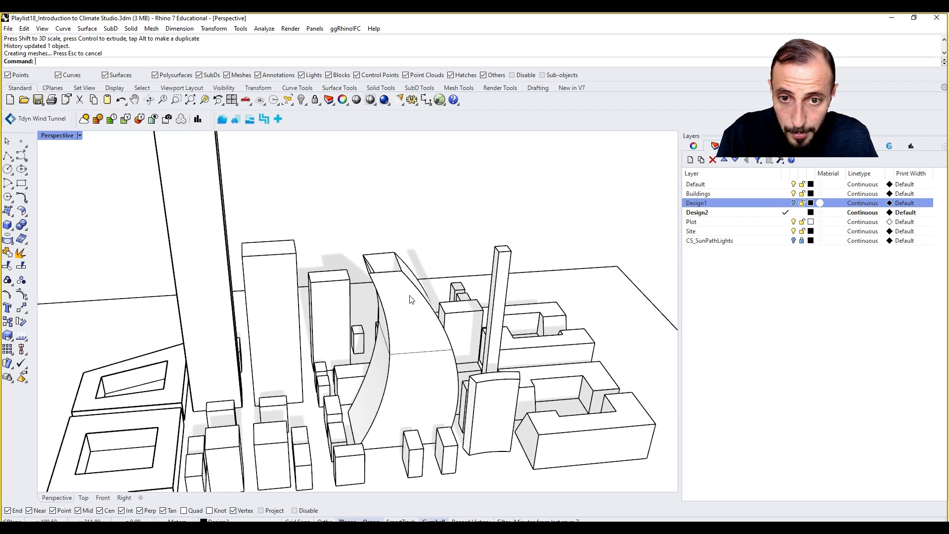
Cap the curved tower into a closed solid, dismissing the History Warning.
click(410, 299)
key(Return)
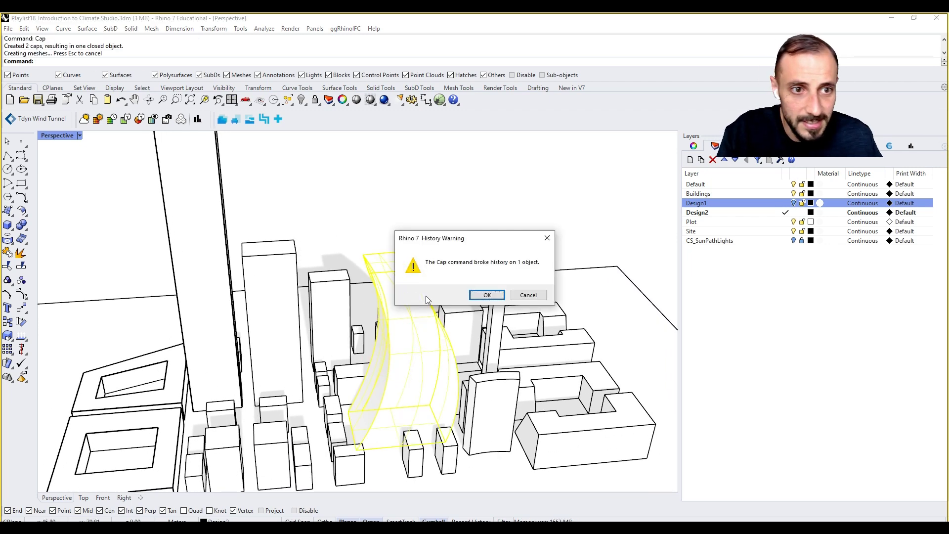
key(Return)
click(401, 260)
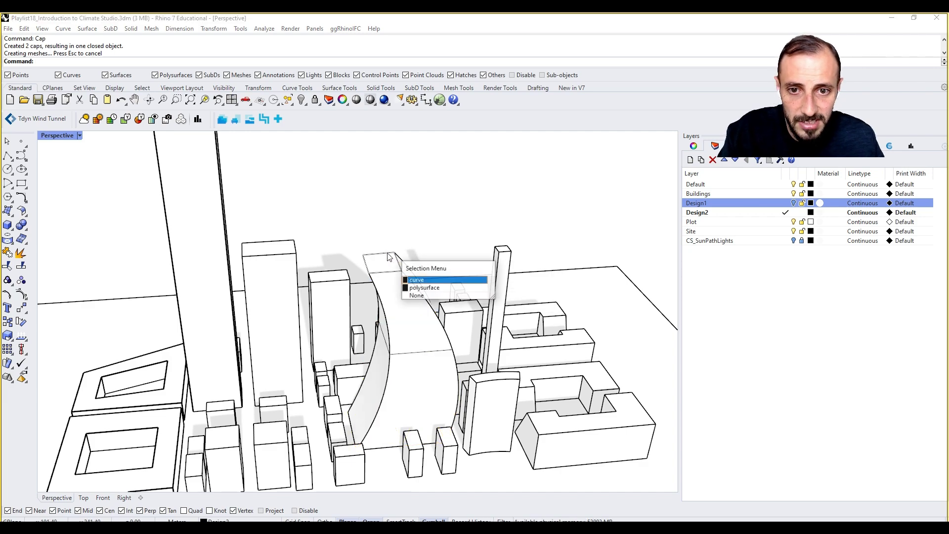
Delete the leftover profile curves and view the whole block.
click(425, 277)
key(Delete)
click(422, 355)
key(Delete)
right_drag(423, 355, 390, 326)
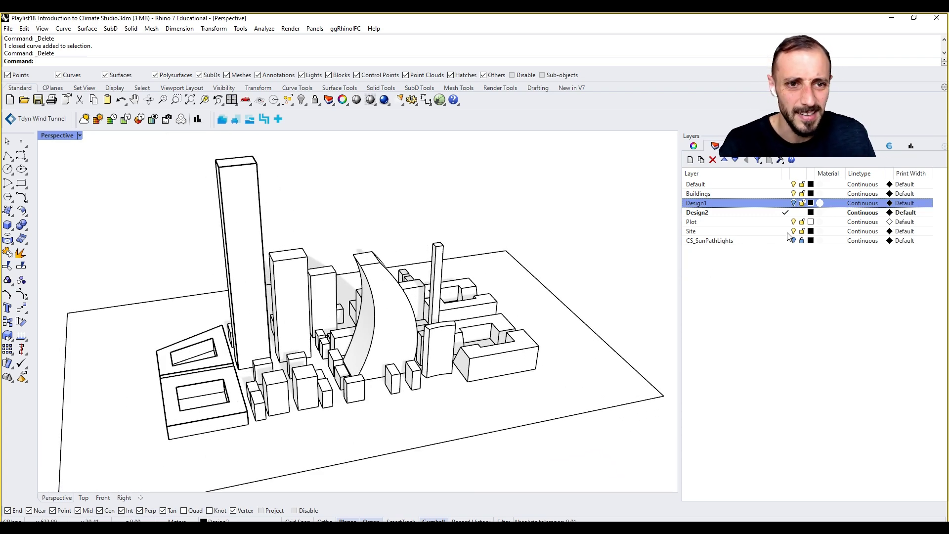
Show Design1, make Default current, hide Design2, and open the ClimateStudio Radiation Map workflow.
click(792, 203)
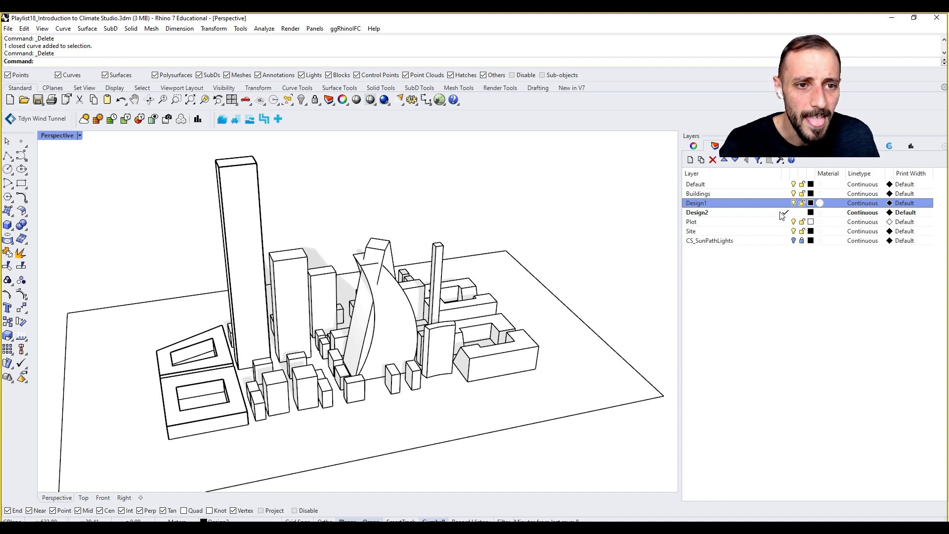
click(756, 188)
double_click(756, 188)
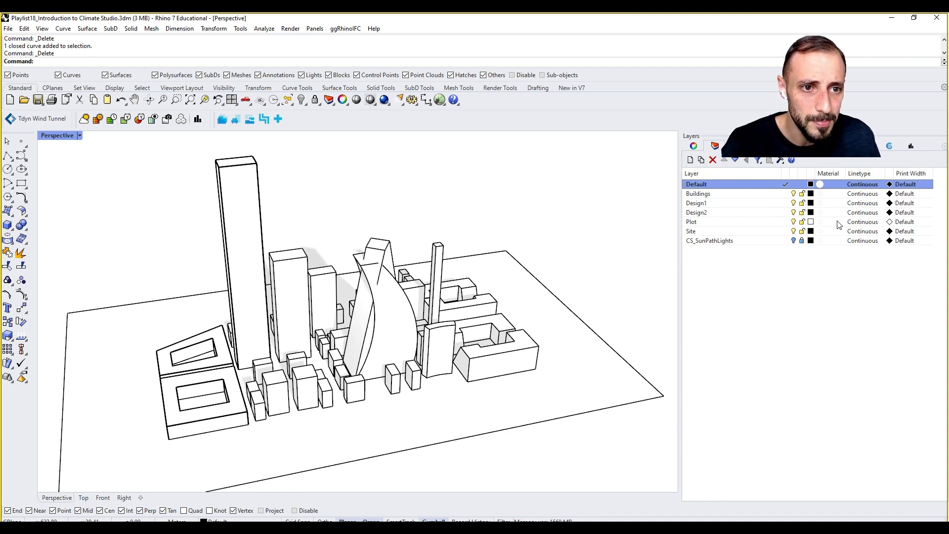
click(793, 212)
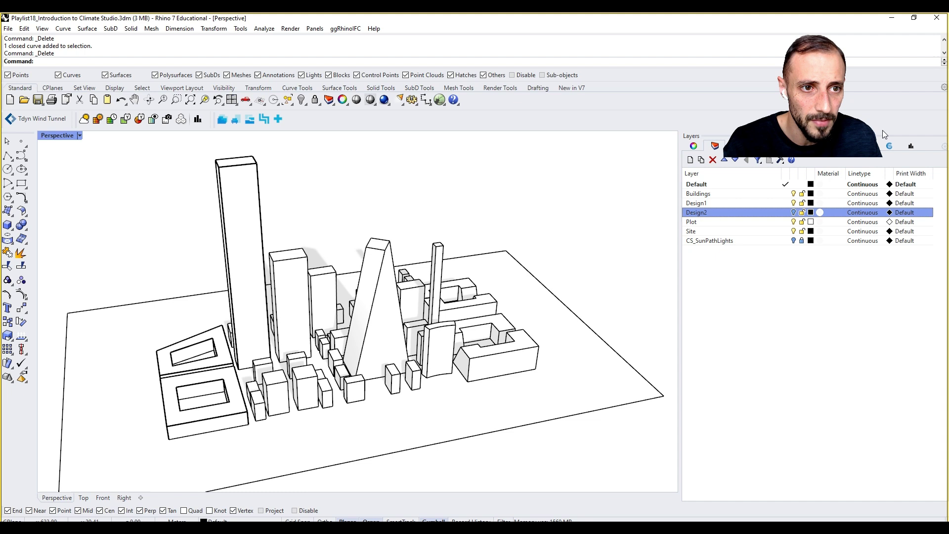
click(890, 146)
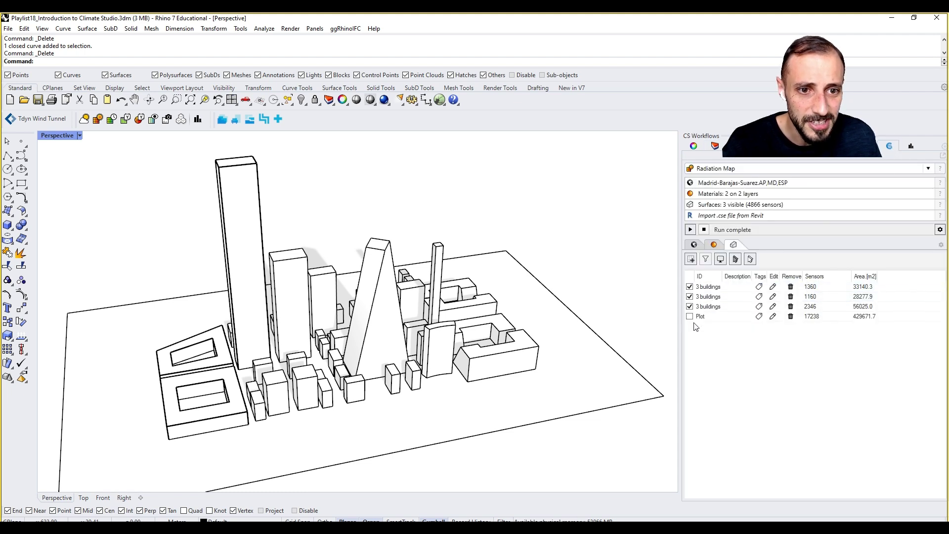
Add the tapered tower as radiation surface Design1 with sensor spacing 5, giving 1854 sensors.
click(690, 259)
click(375, 286)
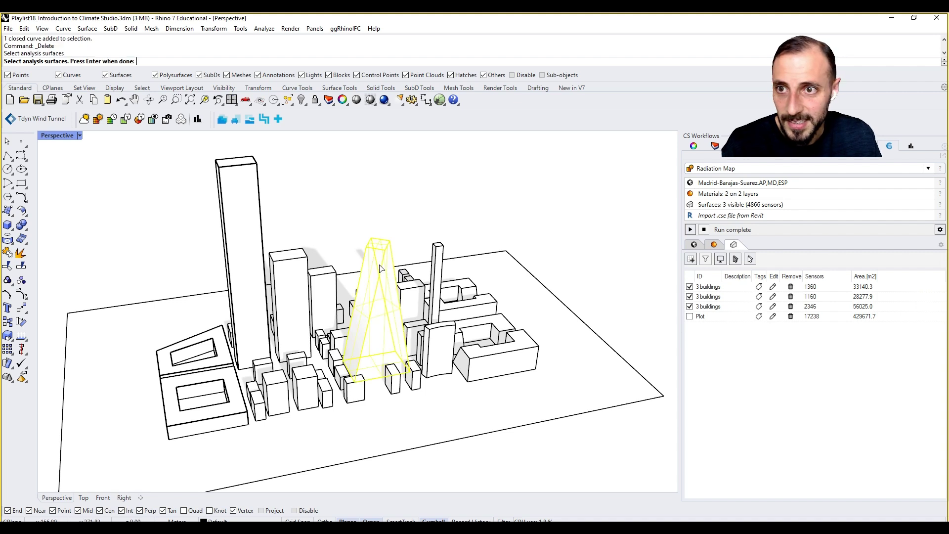
key(Return)
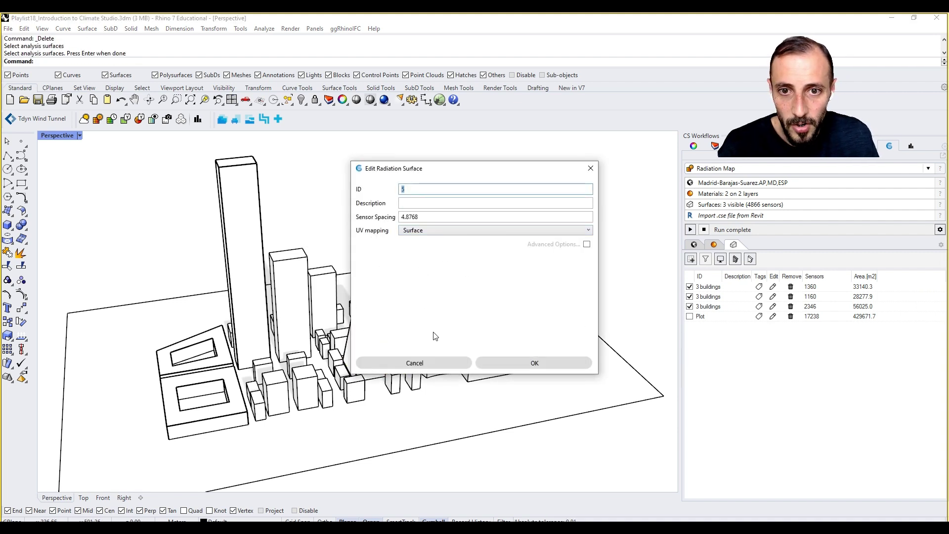
click(451, 218)
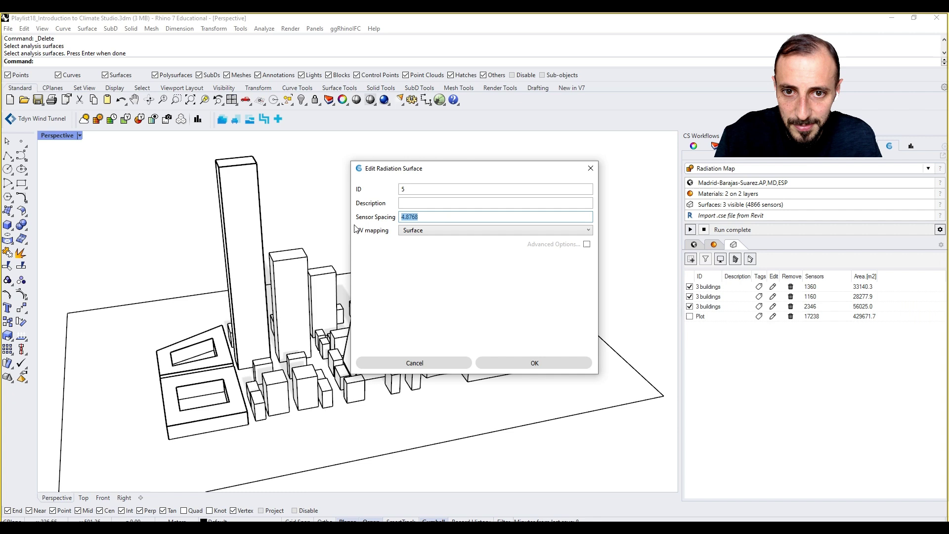
click(435, 230)
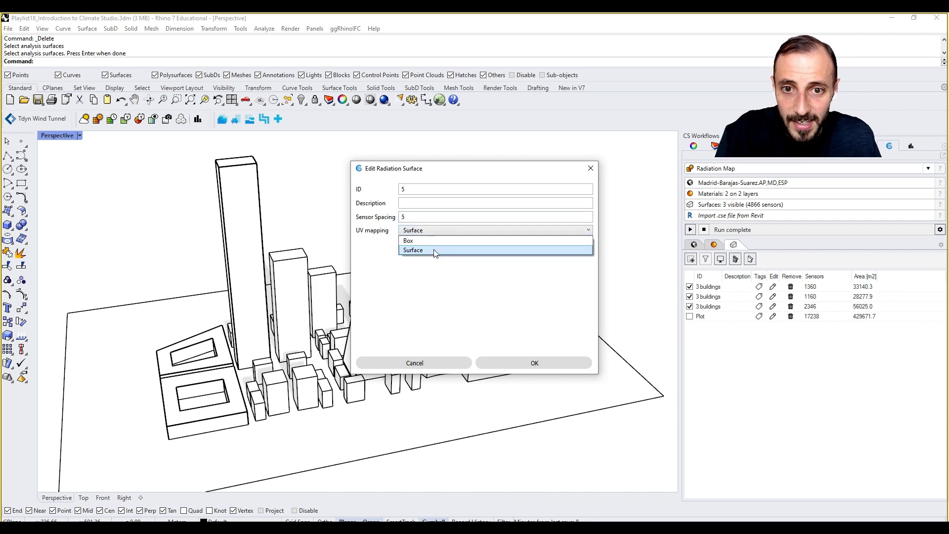
click(434, 240)
click(521, 364)
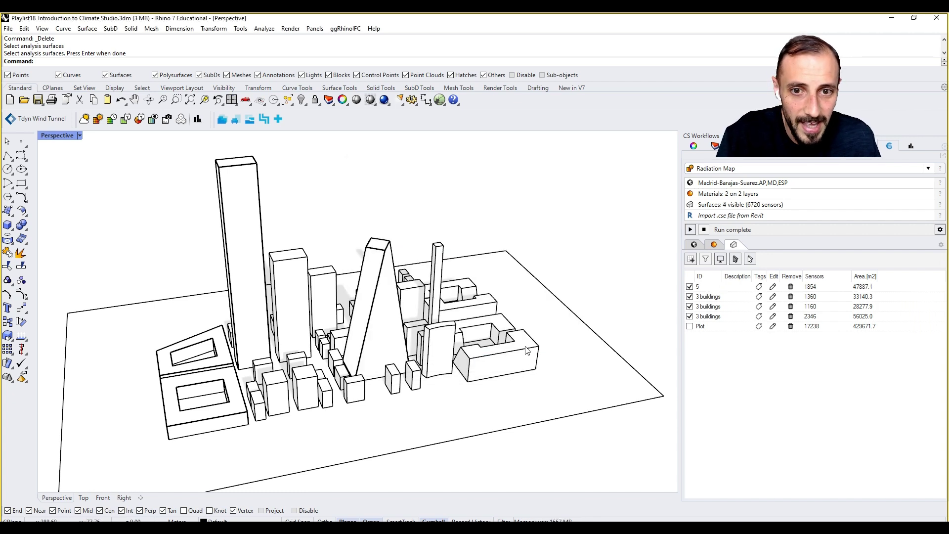
click(701, 289)
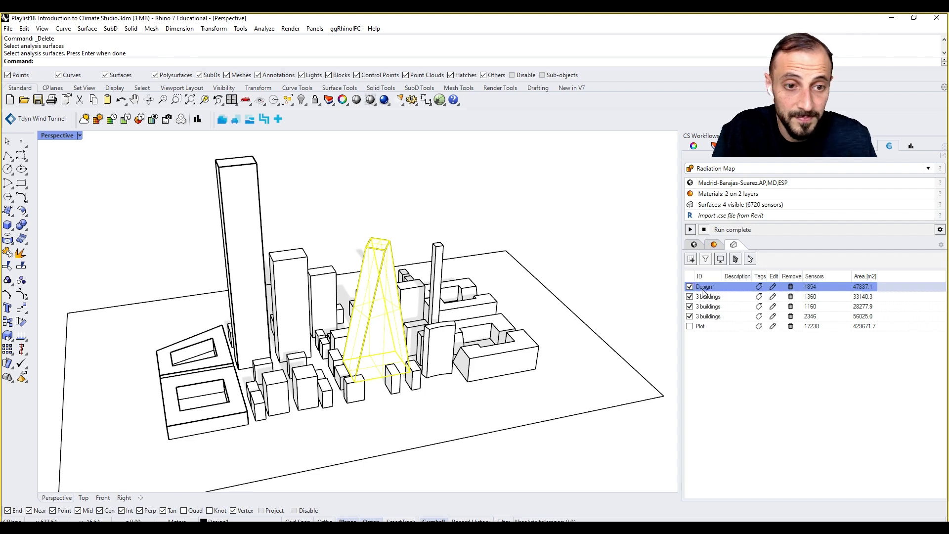
click(596, 232)
right_drag(595, 233, 464, 283)
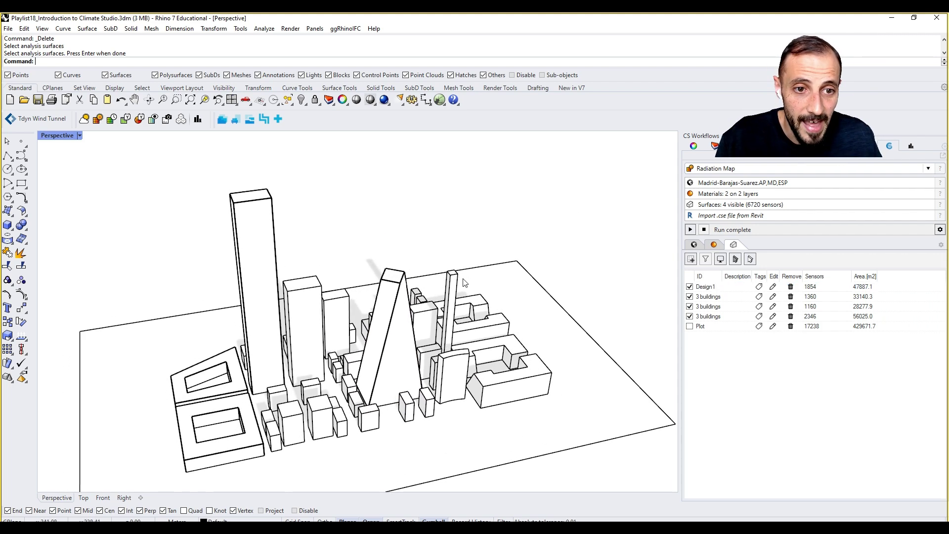
Open the material choices for Design1's layer and switch the category to Glazing Assembly.
click(714, 244)
click(749, 291)
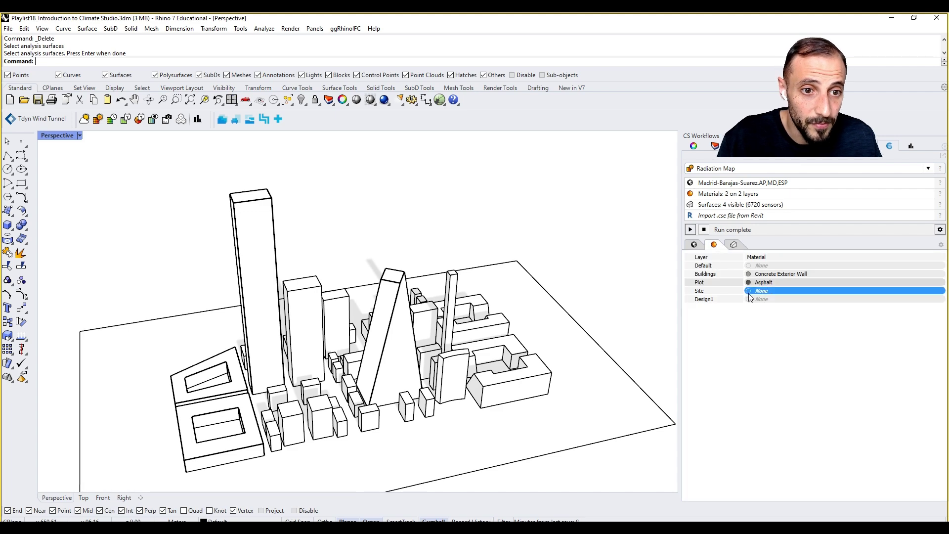
double_click(749, 299)
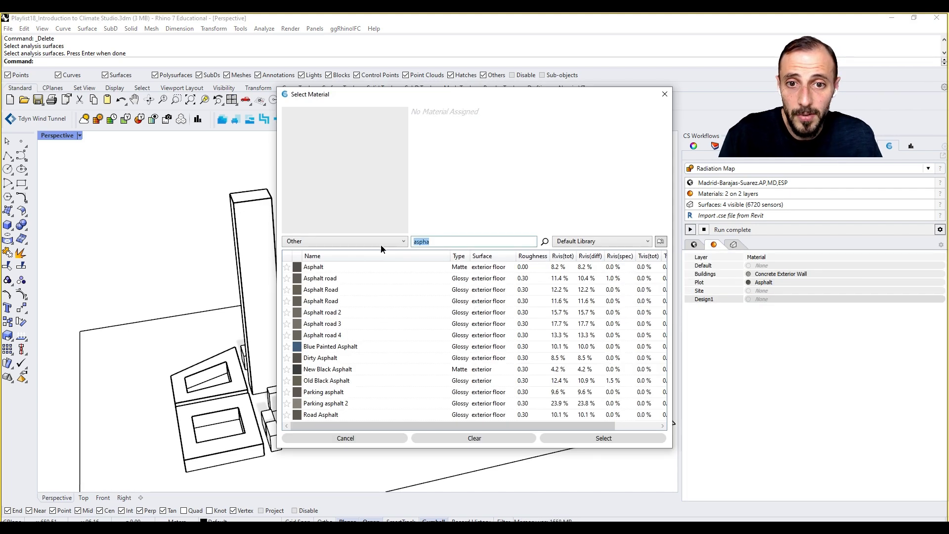
text(exter)
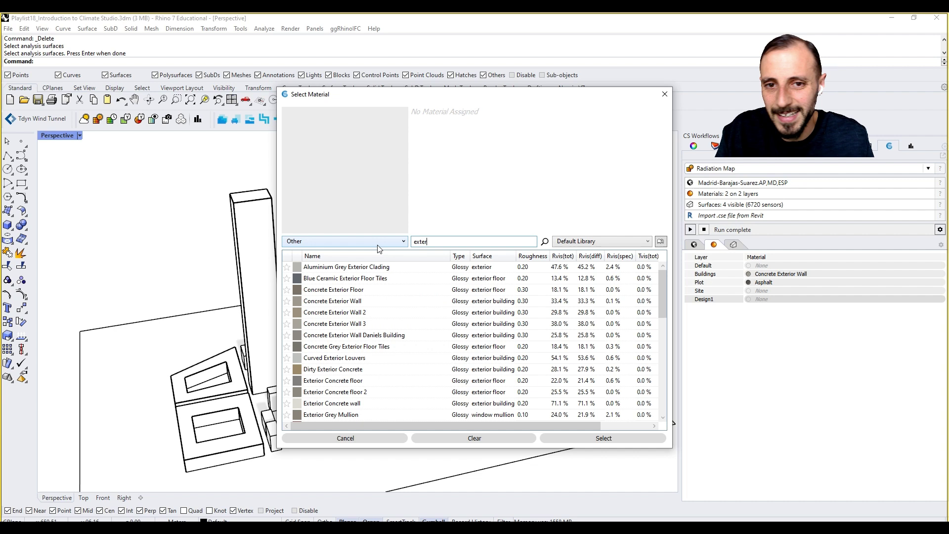
text(ior)
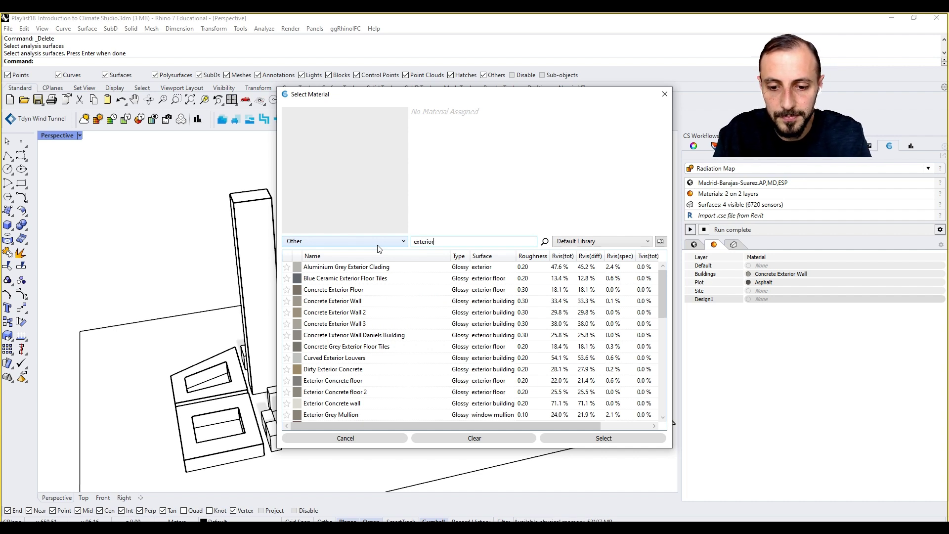
text( glas)
click(378, 247)
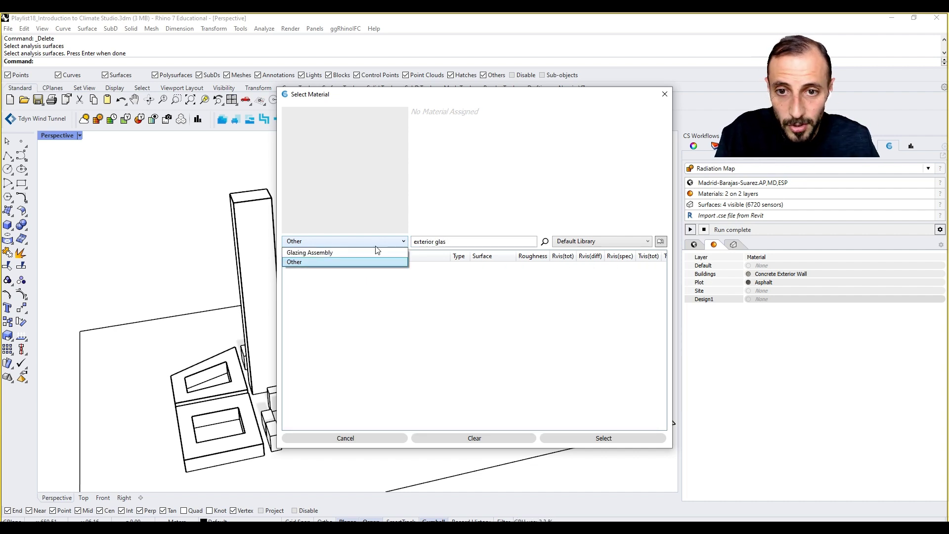
click(371, 256)
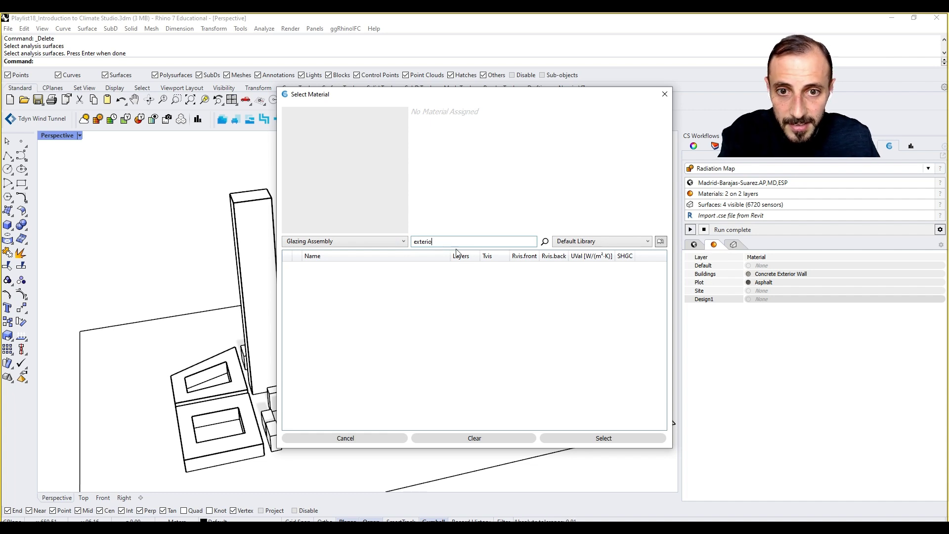
Find the Clear - Clear - Clear triple glazing and assign it to Design1.
key(BackSpace)
key(BackSpace)
key(BackSpace)
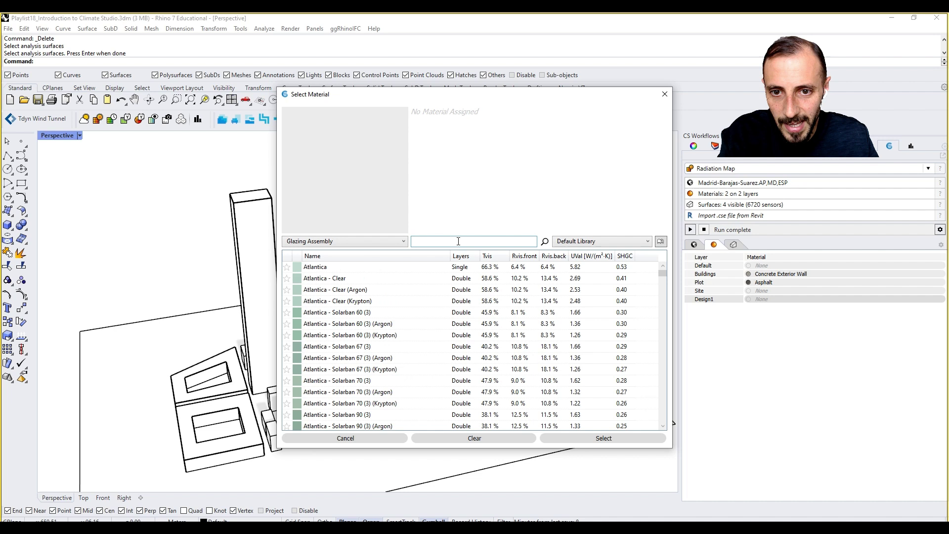
scroll(412, 326, down, 4)
scroll(420, 307, down, 1)
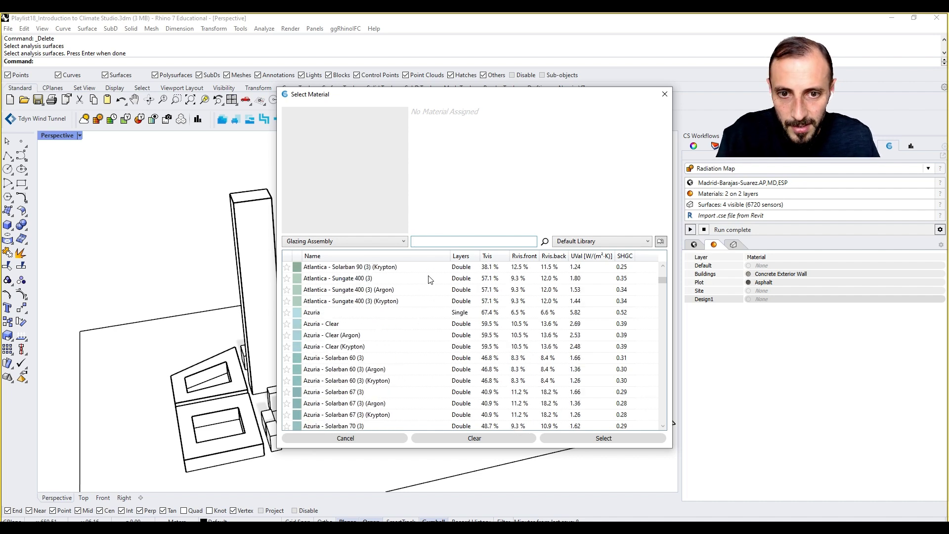
scroll(459, 259, up, 5)
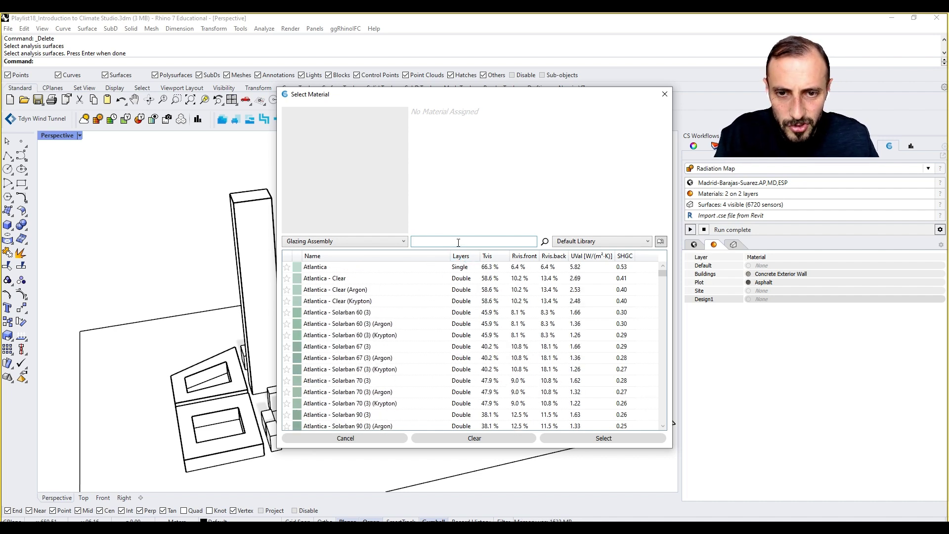
text(riple)
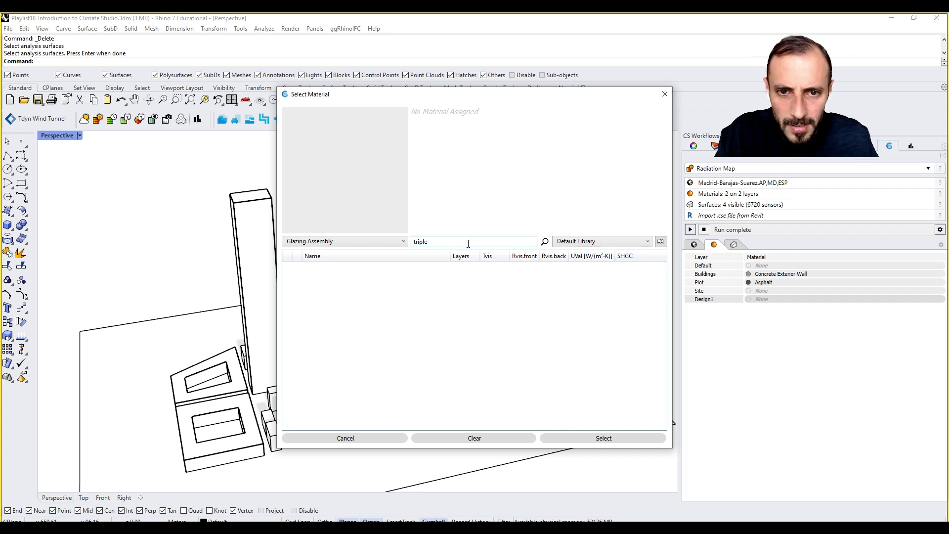
double_click(468, 243)
key(BackSpace)
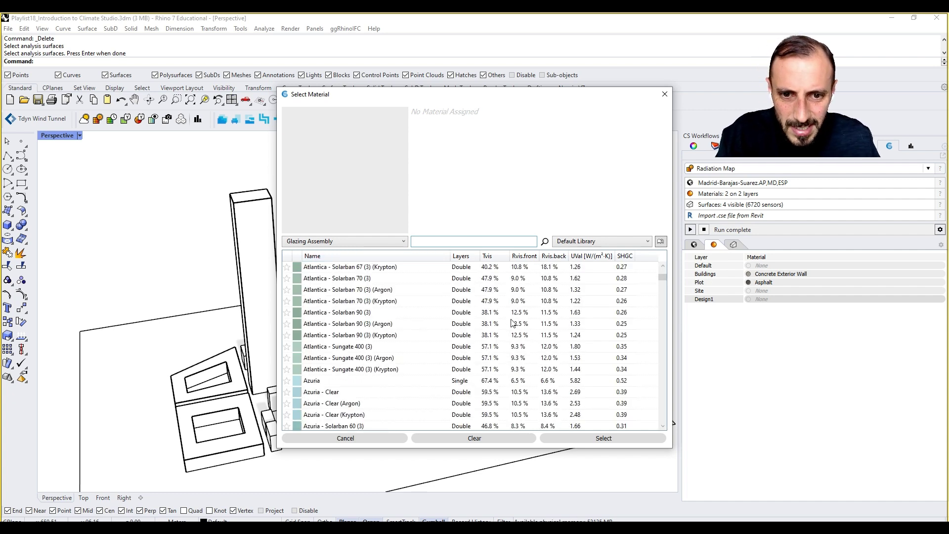
scroll(597, 346, down, 8)
click(387, 347)
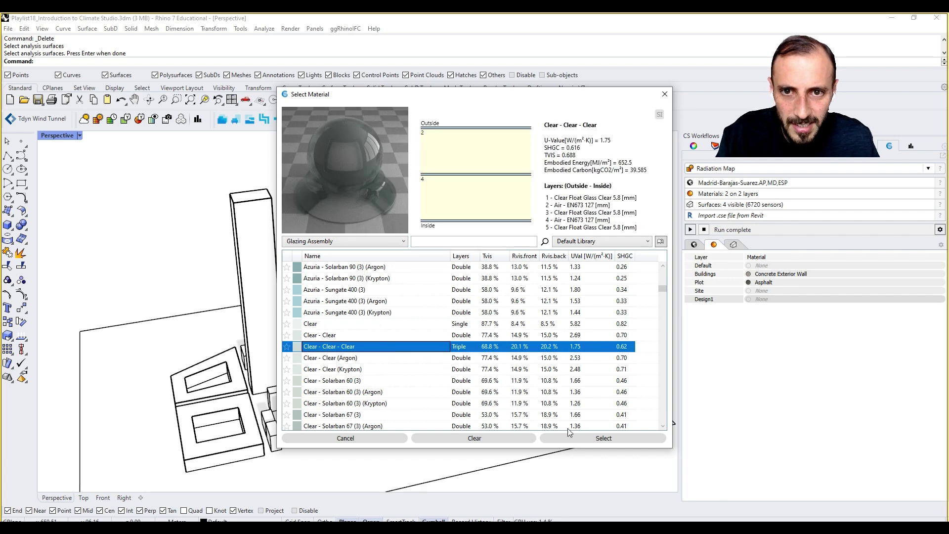
click(557, 438)
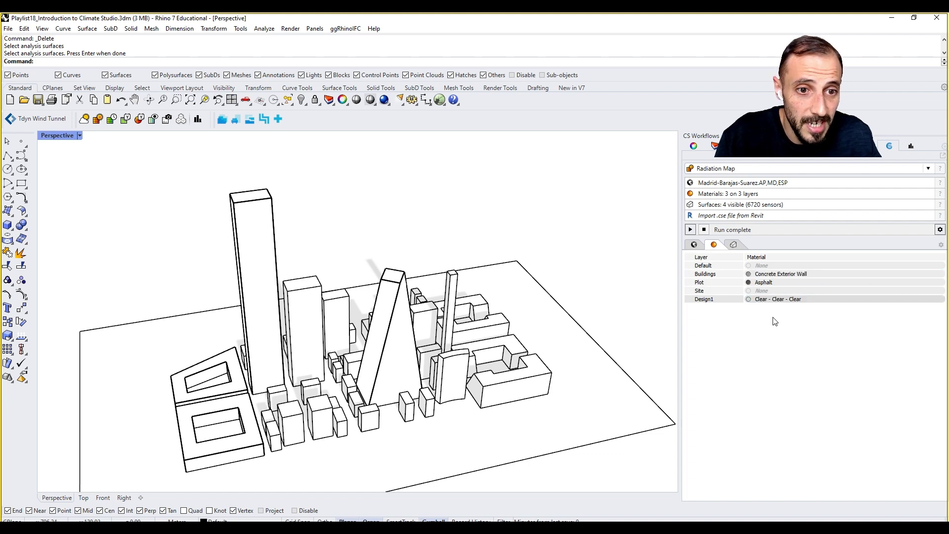
Review the layer list and the saved radiation result files.
click(714, 146)
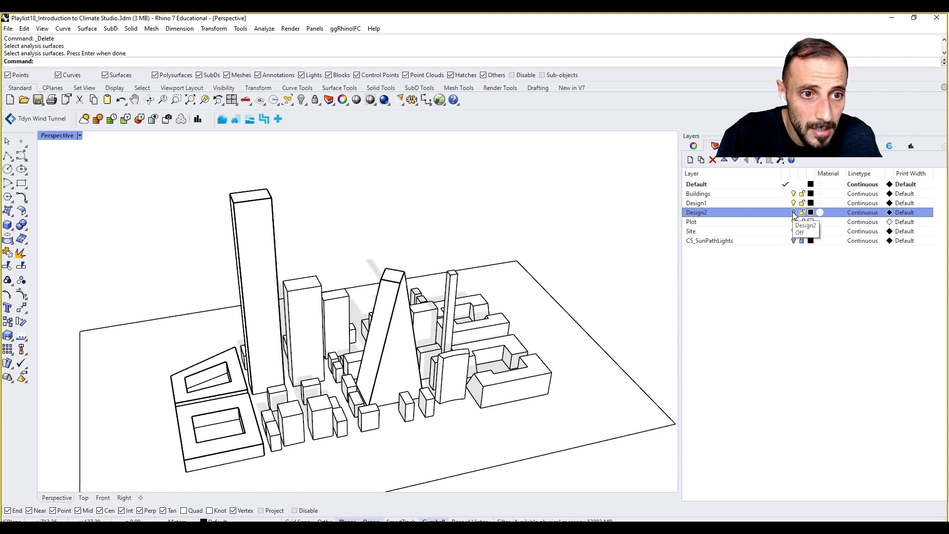
click(888, 145)
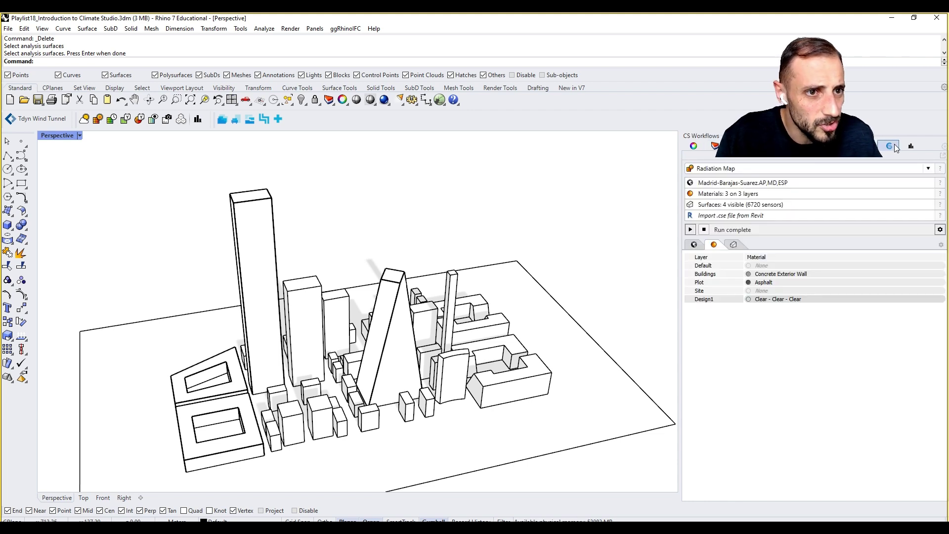
click(910, 146)
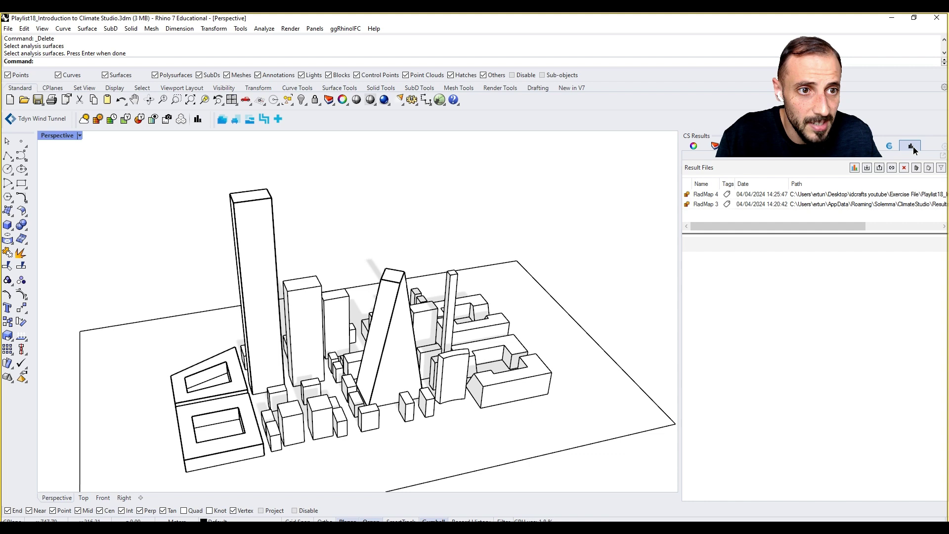
click(890, 146)
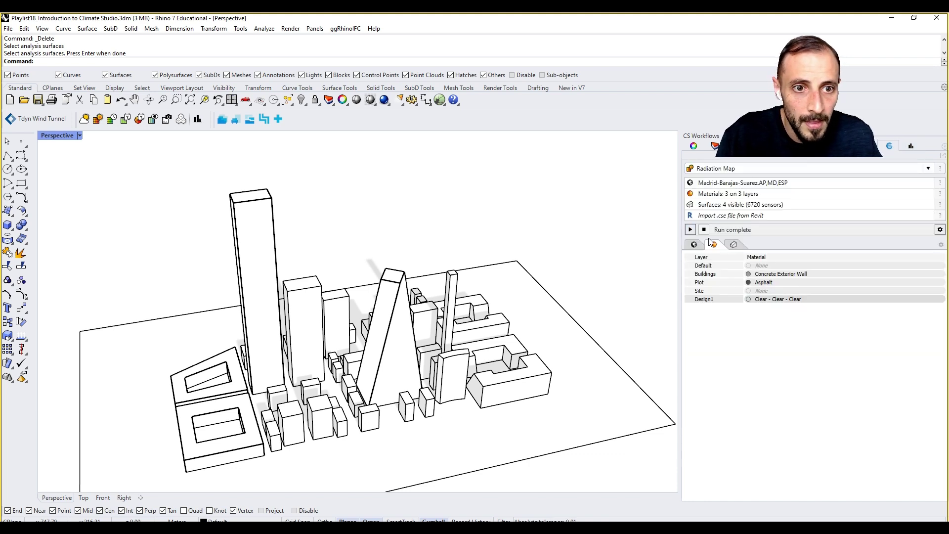
Exclude the three 3 buildings surfaces, keeping only Design1, and run the radiation simulation.
click(733, 243)
click(689, 286)
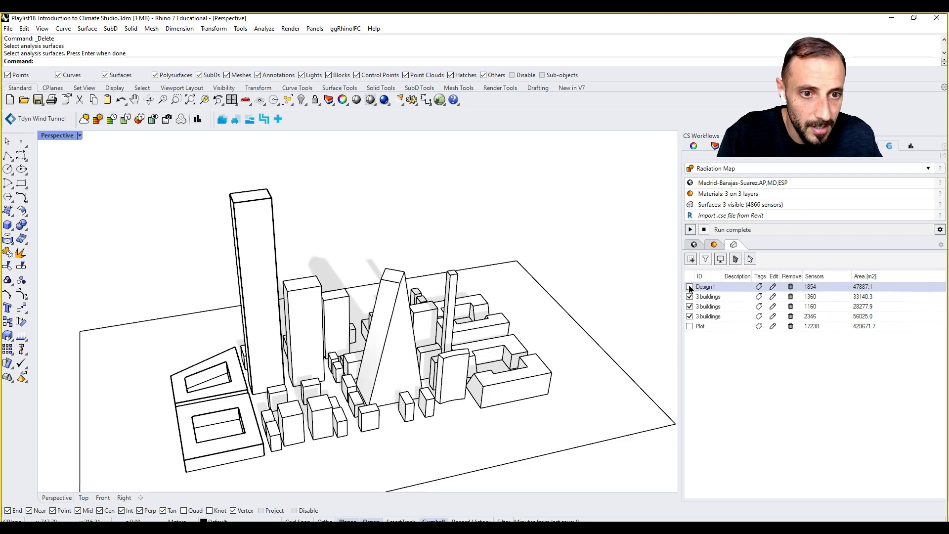
click(689, 296)
click(690, 306)
click(689, 316)
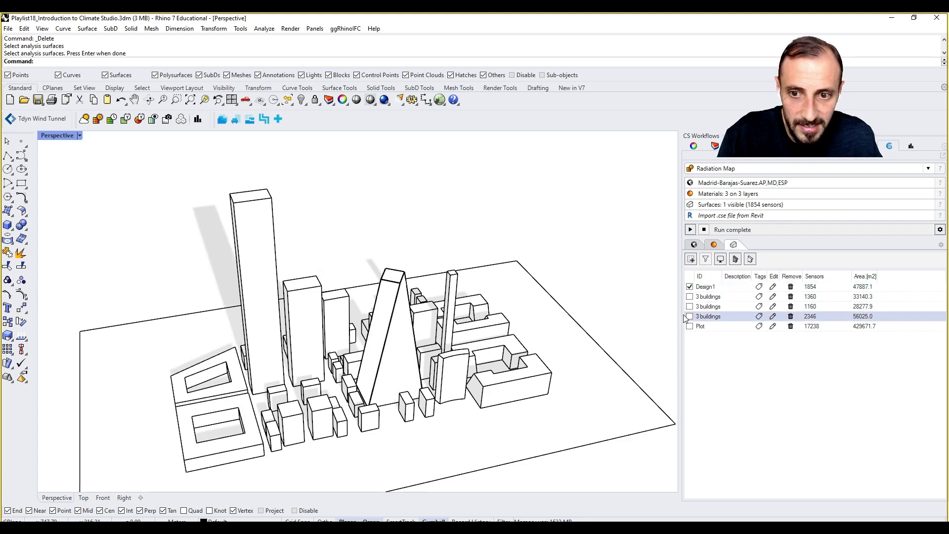
right_drag(445, 326, 485, 328)
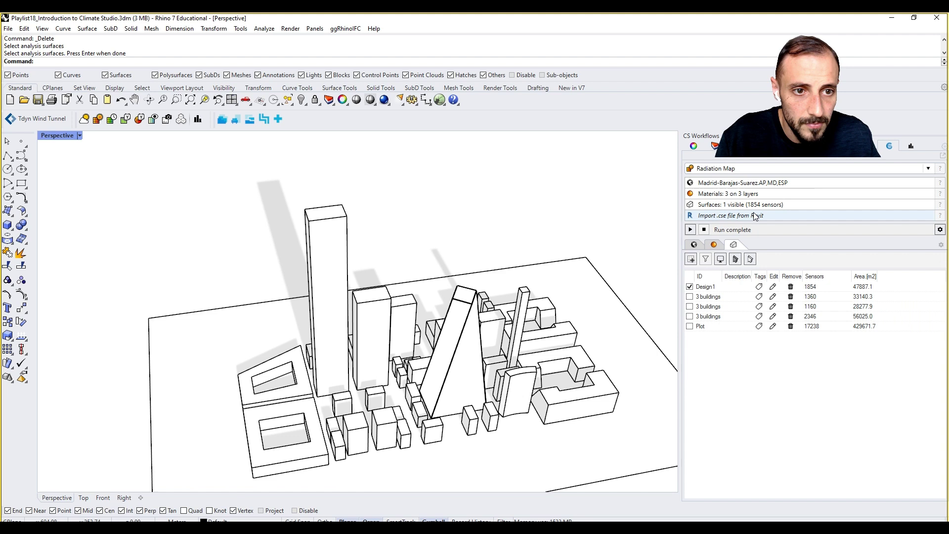
click(690, 229)
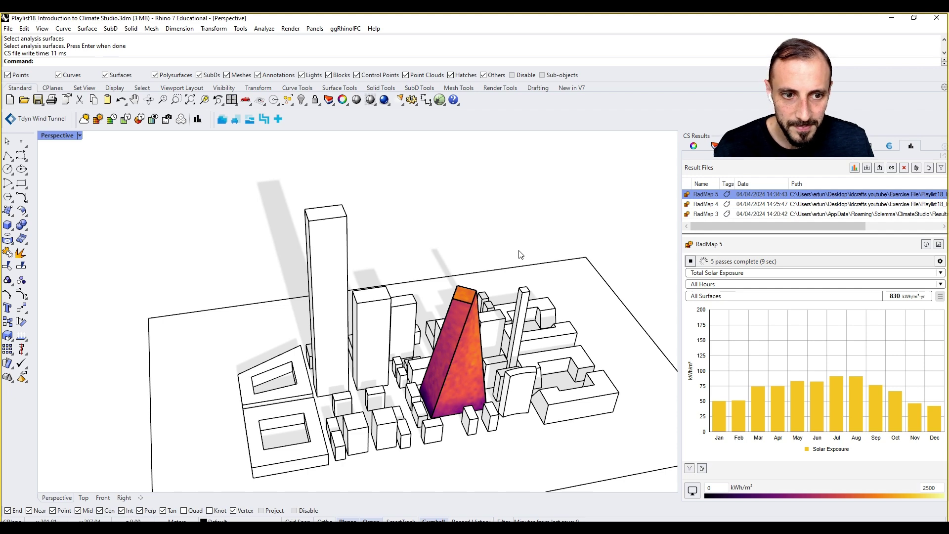
Set the colour scale maximum to 1500 and rename result RadMap 5 to Design1.
right_drag(520, 254, 442, 241)
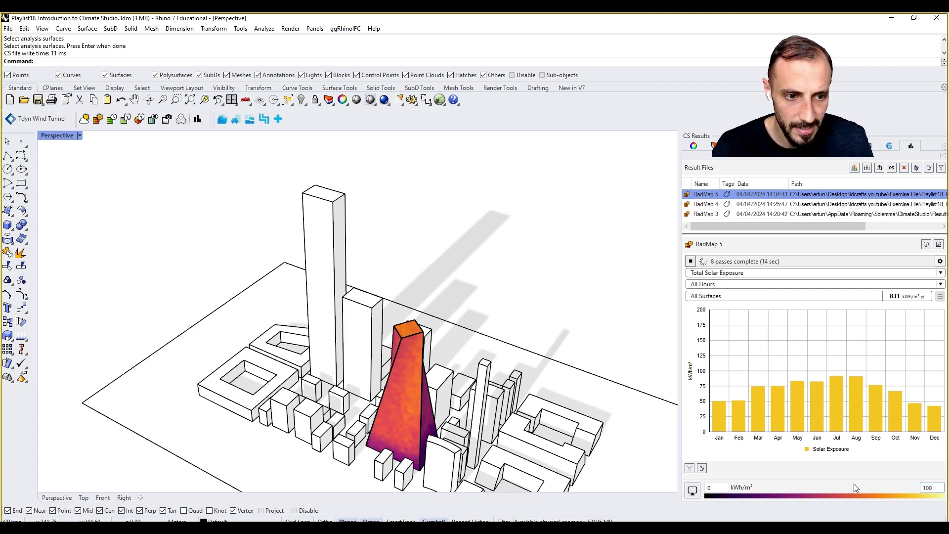
key(Tab)
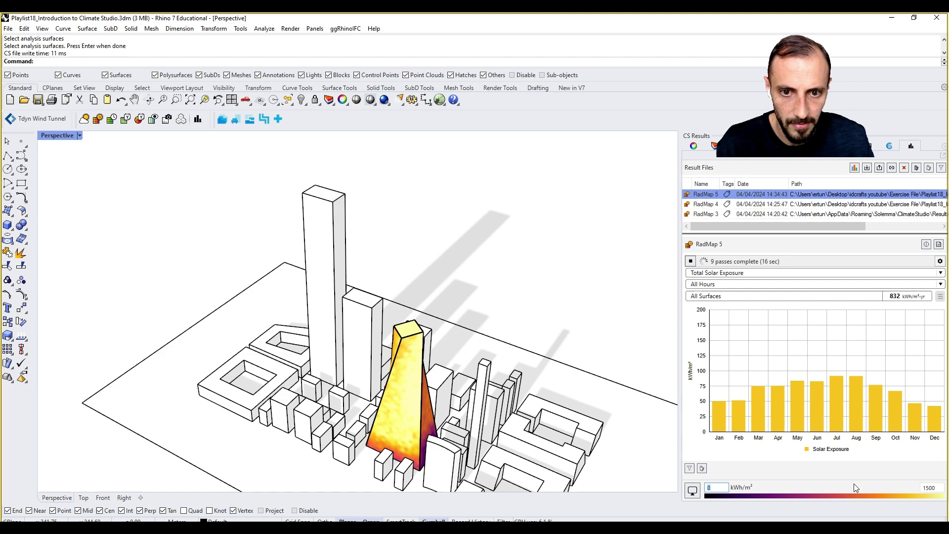
right_drag(523, 395, 519, 322)
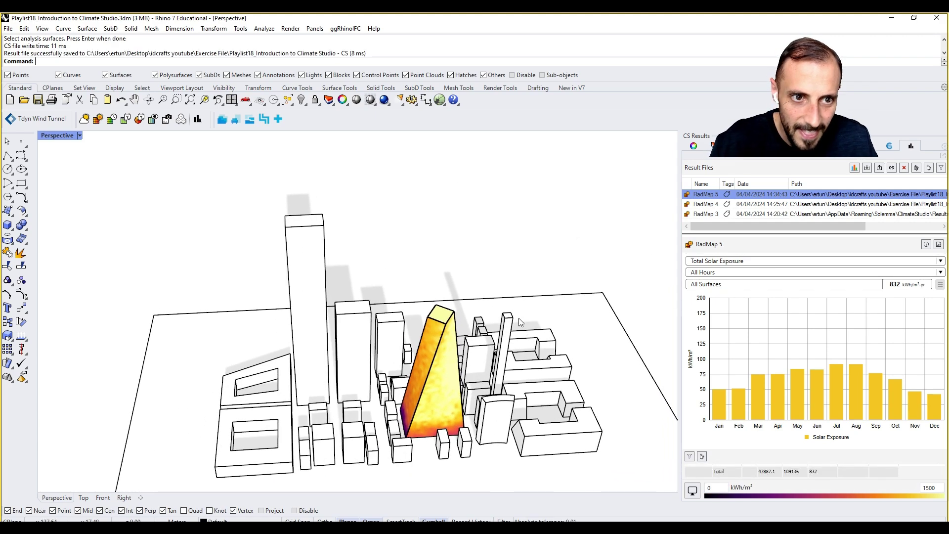
click(703, 195)
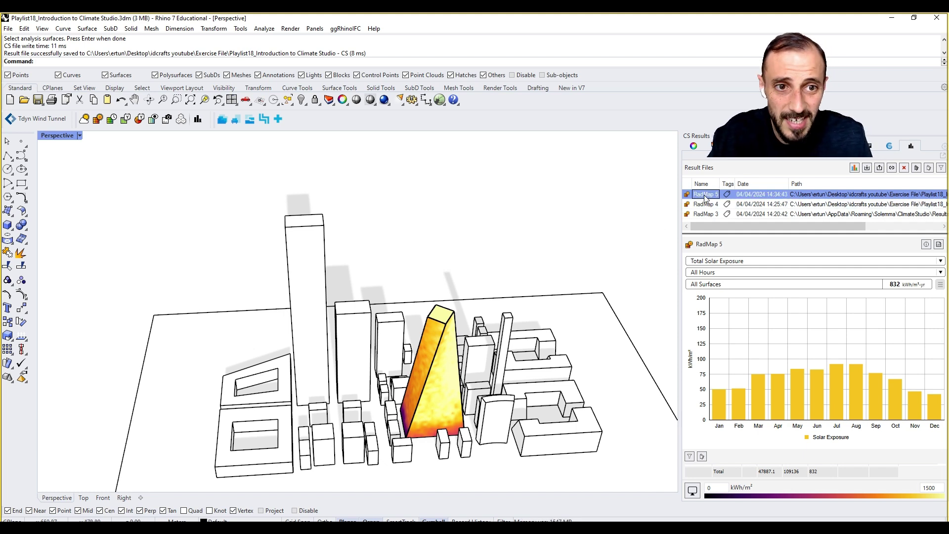
text(Design1)
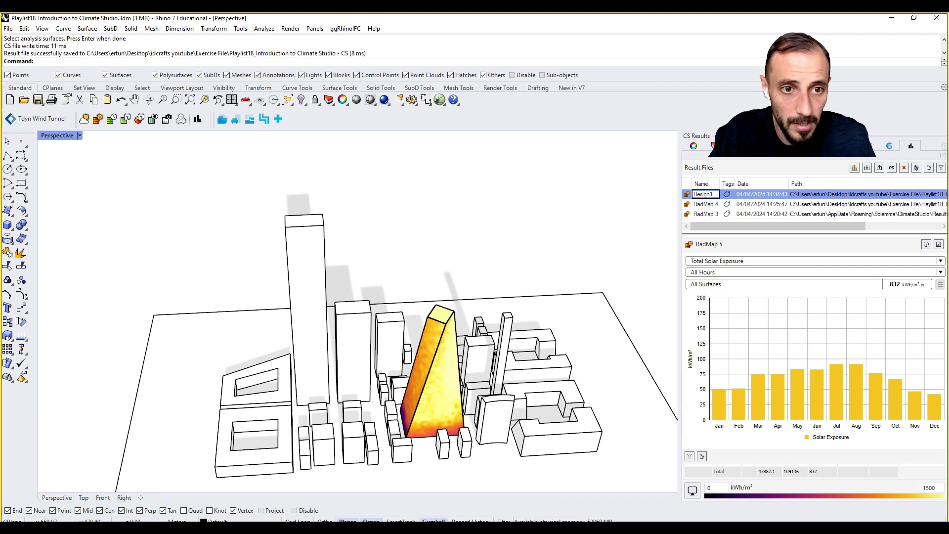
key(Return)
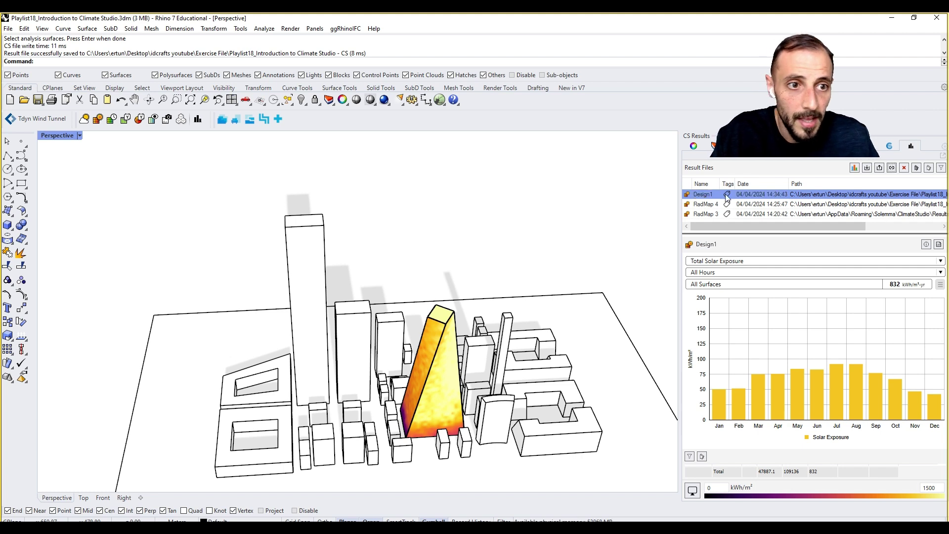
Select the Design1 layer and clear the Design1 heat map from the model.
click(714, 146)
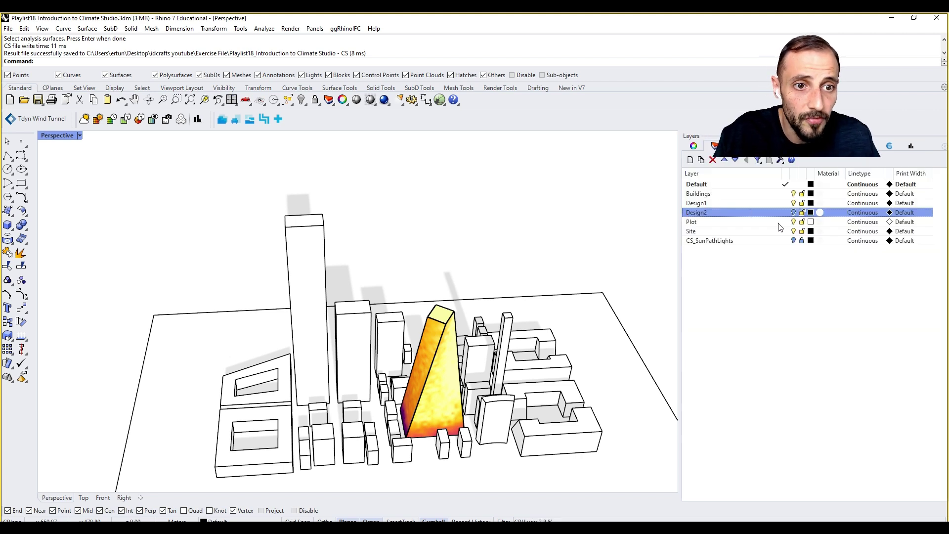
click(704, 202)
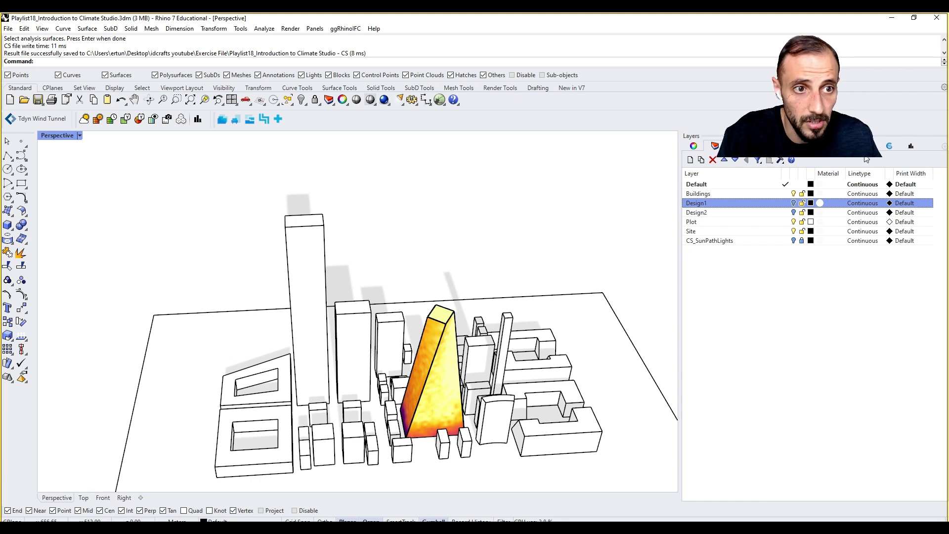
click(889, 146)
click(736, 218)
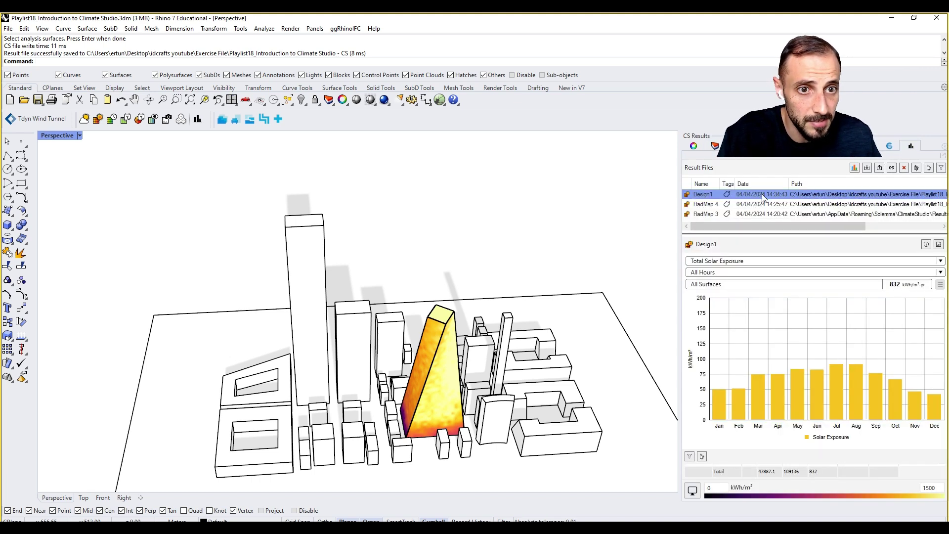
click(736, 220)
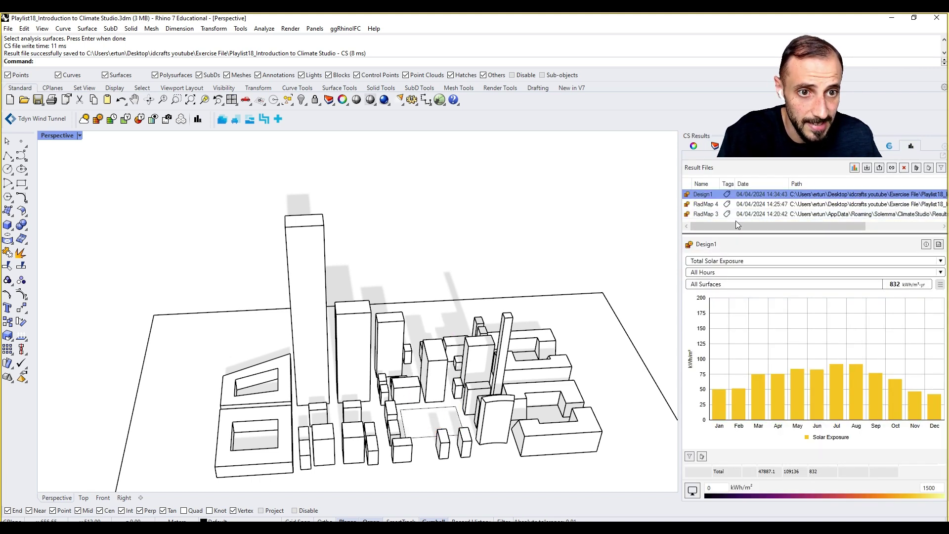
click(889, 145)
click(714, 244)
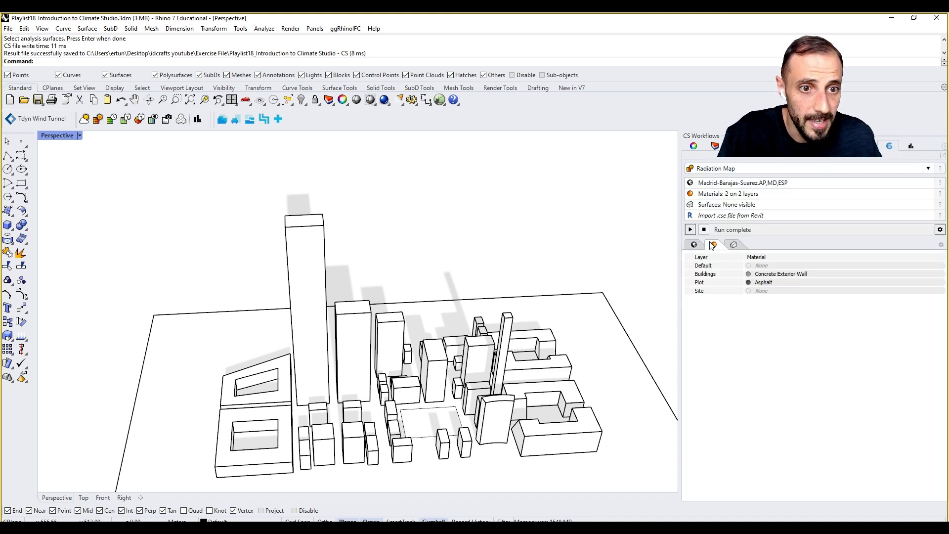
click(747, 283)
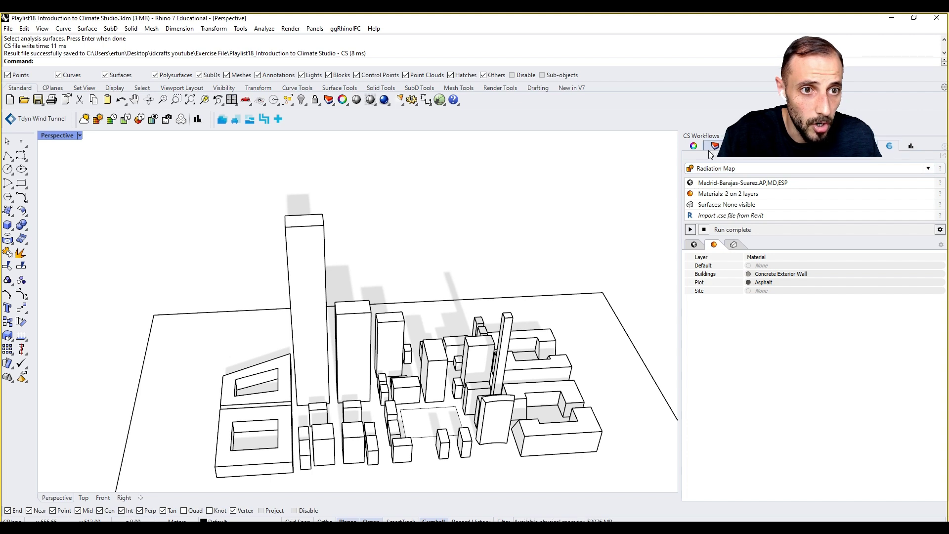
Turn on the Design2 layer and assign it Clear - Clear - Clear glazing.
click(731, 145)
click(793, 212)
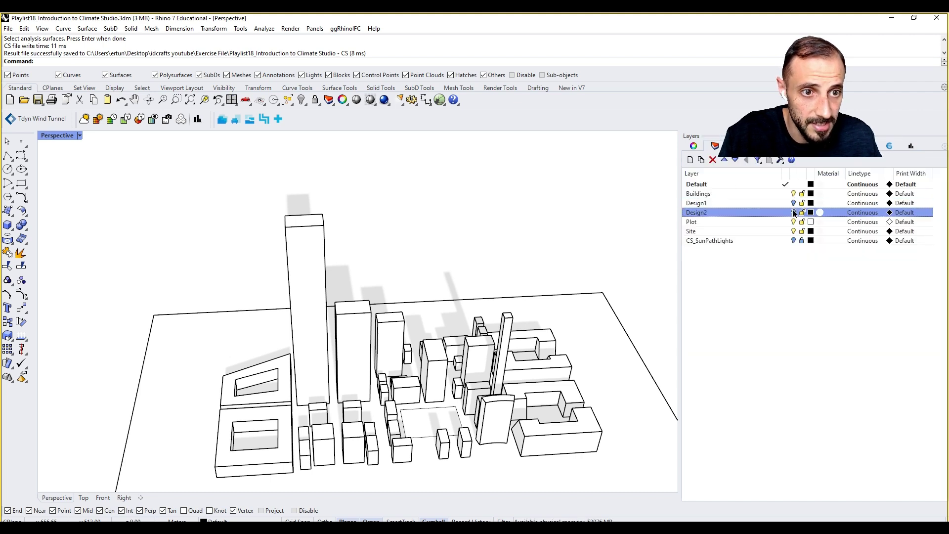
click(888, 147)
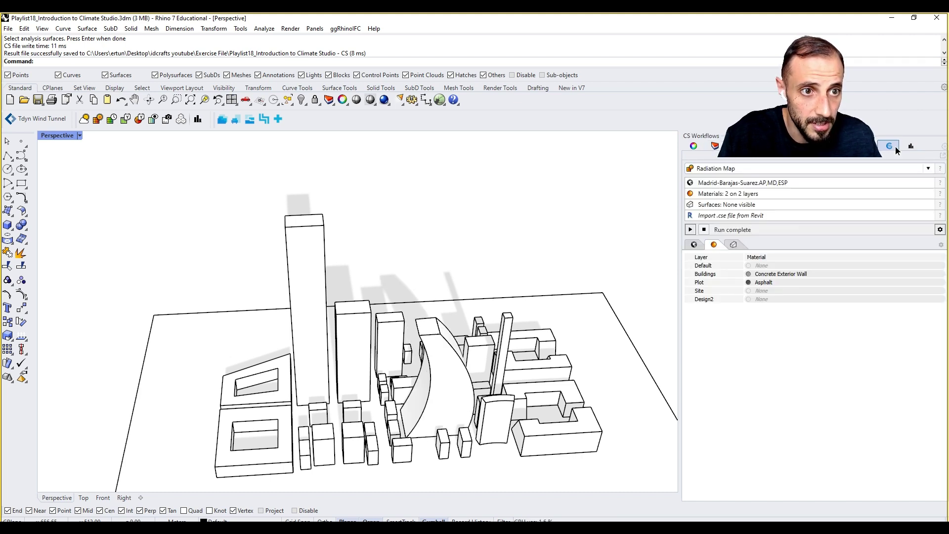
double_click(749, 298)
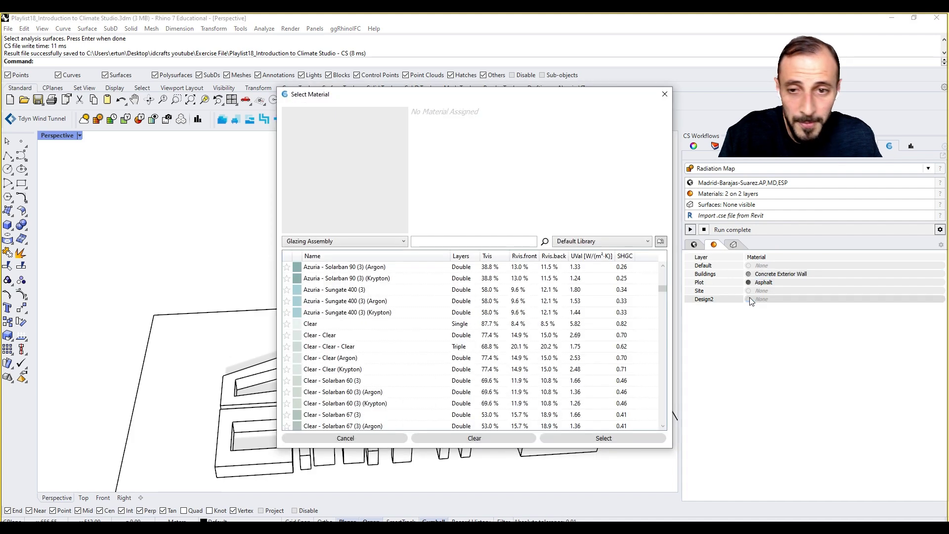
click(449, 347)
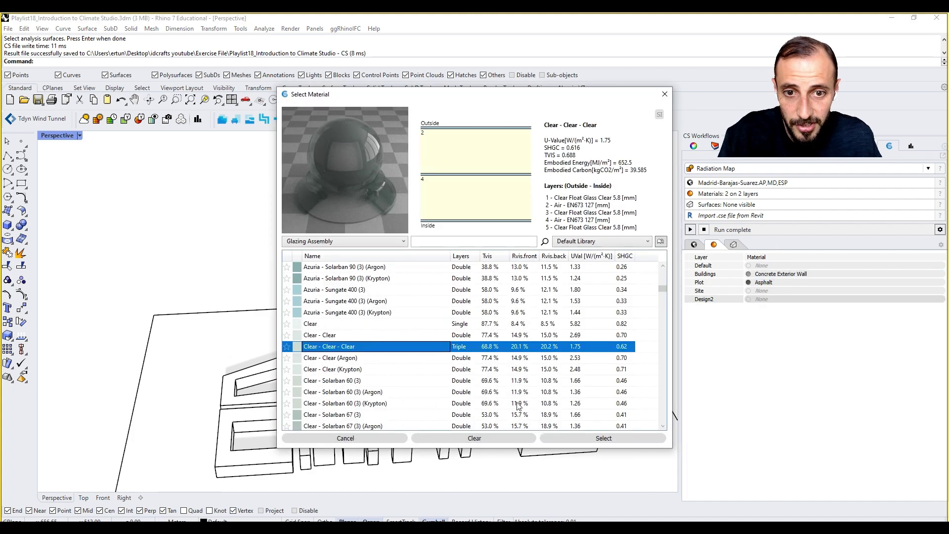
click(568, 434)
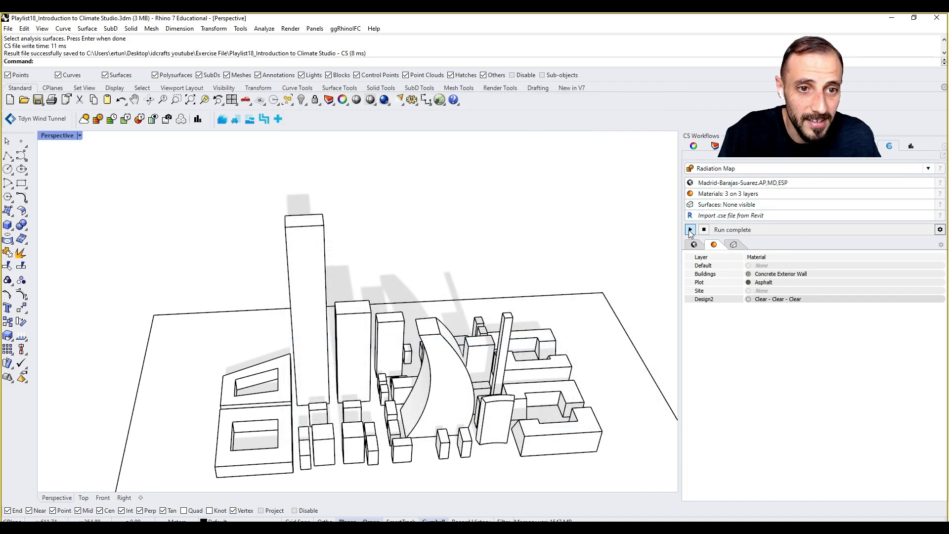
click(729, 244)
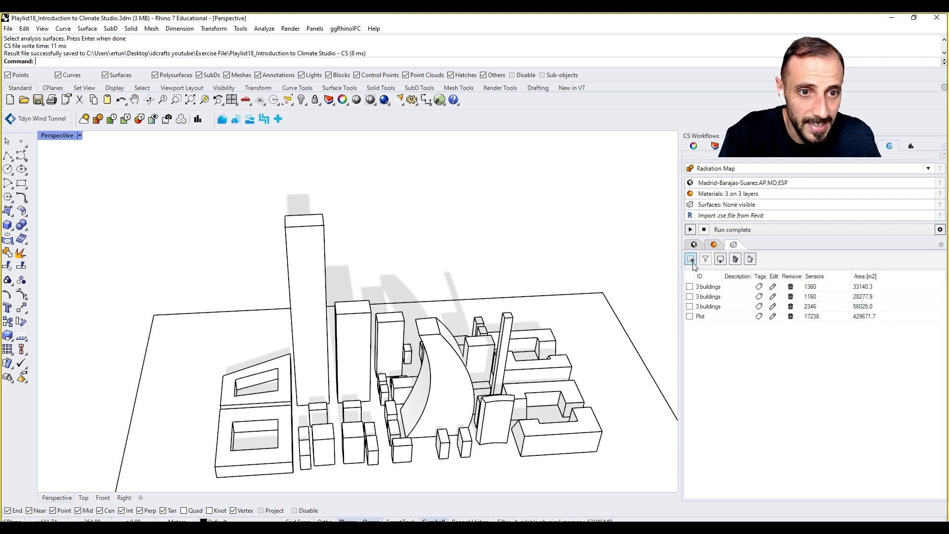
Add the curved tower as analysis surface Design2 with sensor spacing 5, giving 2889 sensors.
click(425, 339)
key(Return)
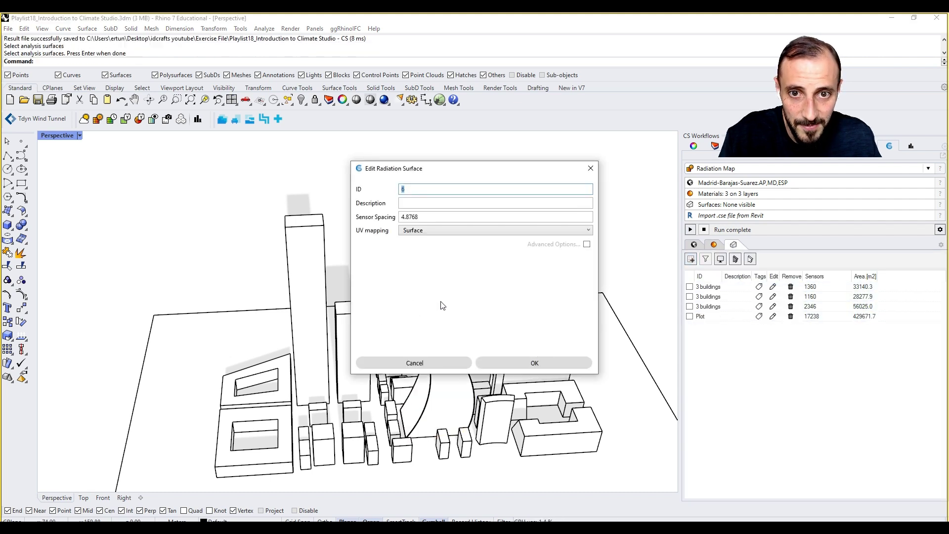
click(425, 216)
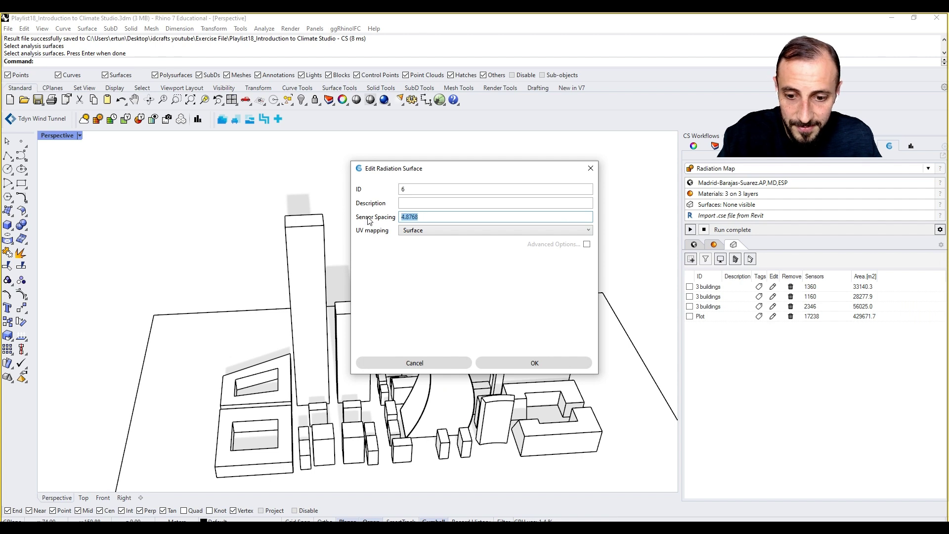
click(413, 188)
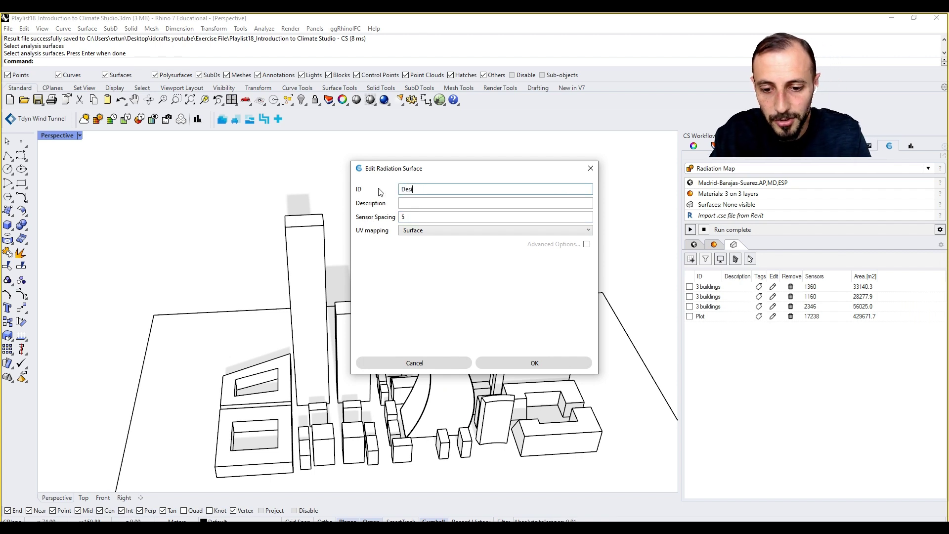
click(511, 364)
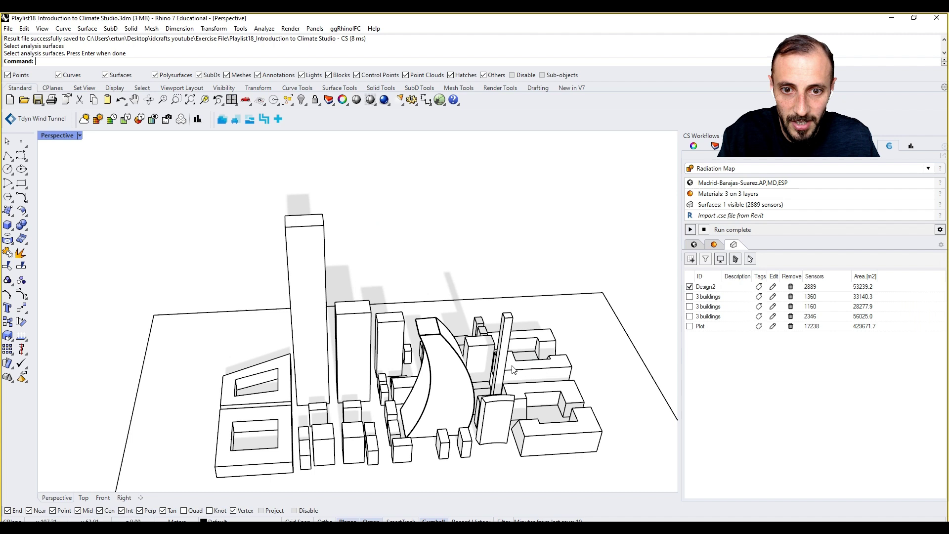
Run the radiation simulation on Design2 and view the RadMap 6 result.
click(690, 230)
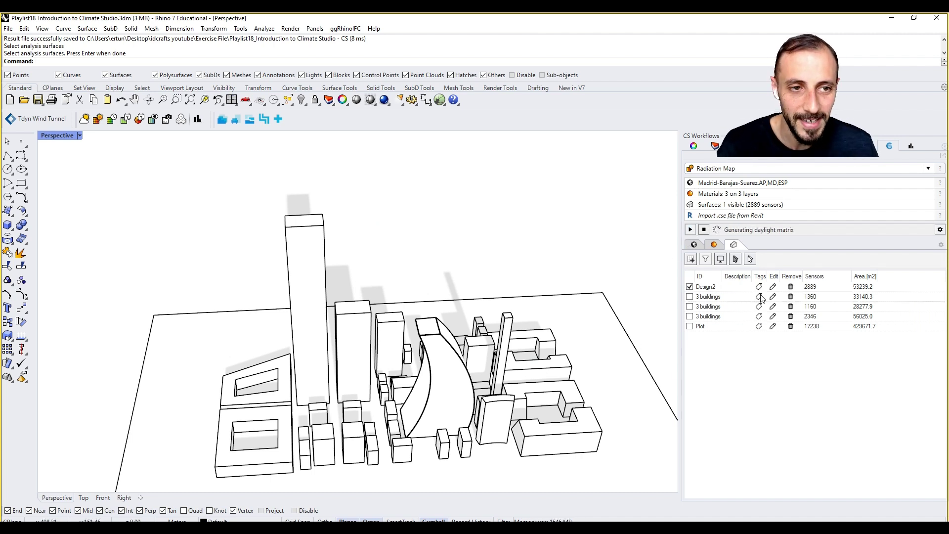
click(911, 146)
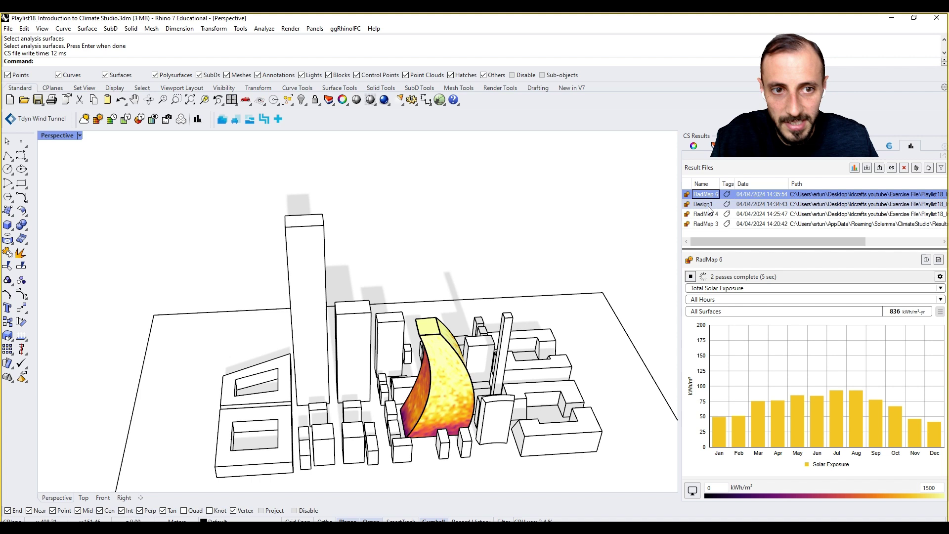
Rename result RadMap 6 to Design2 and orbit to a higher view of the block.
text(D)
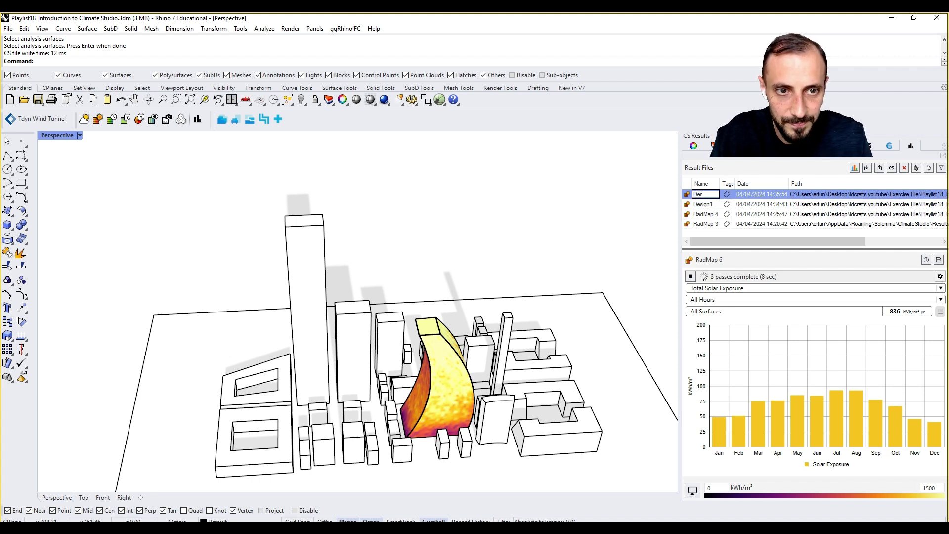
text(esign2)
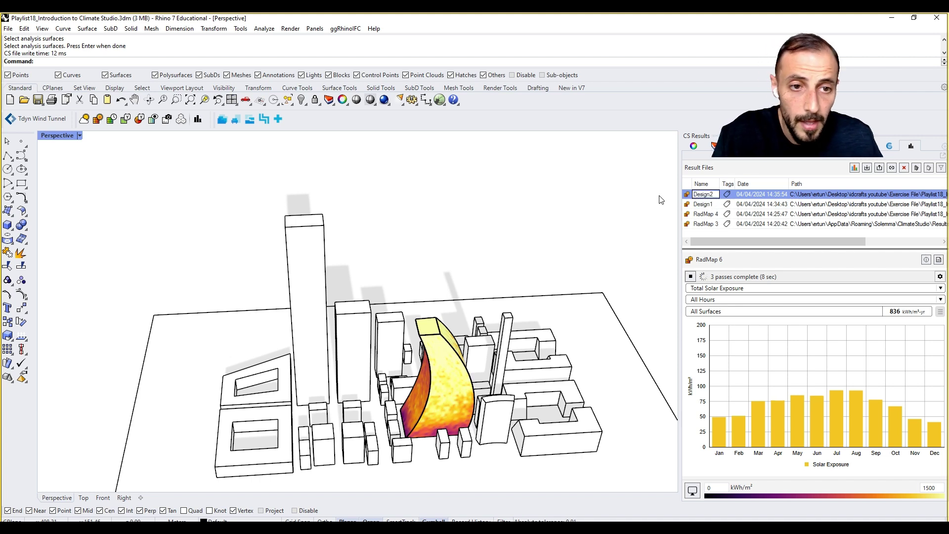
key(Return)
right_drag(568, 301, 609, 281)
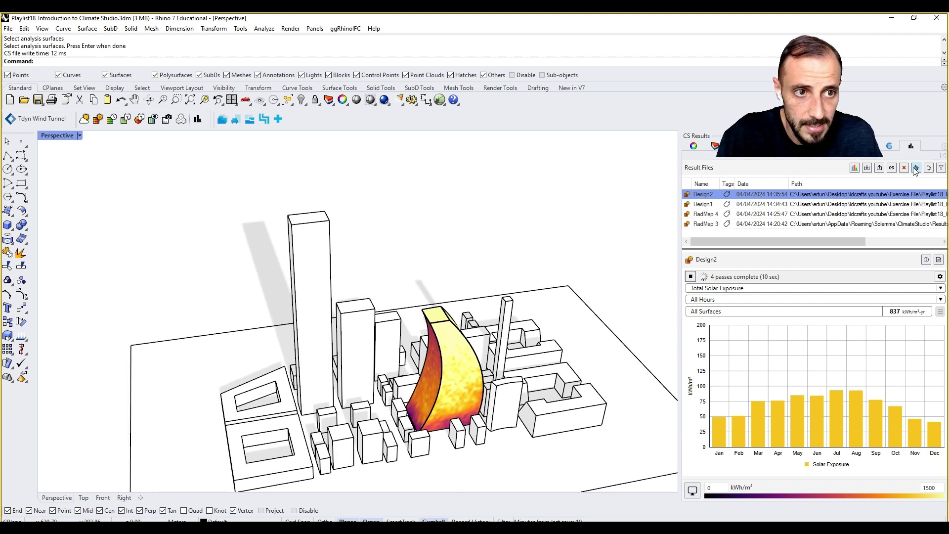
click(884, 147)
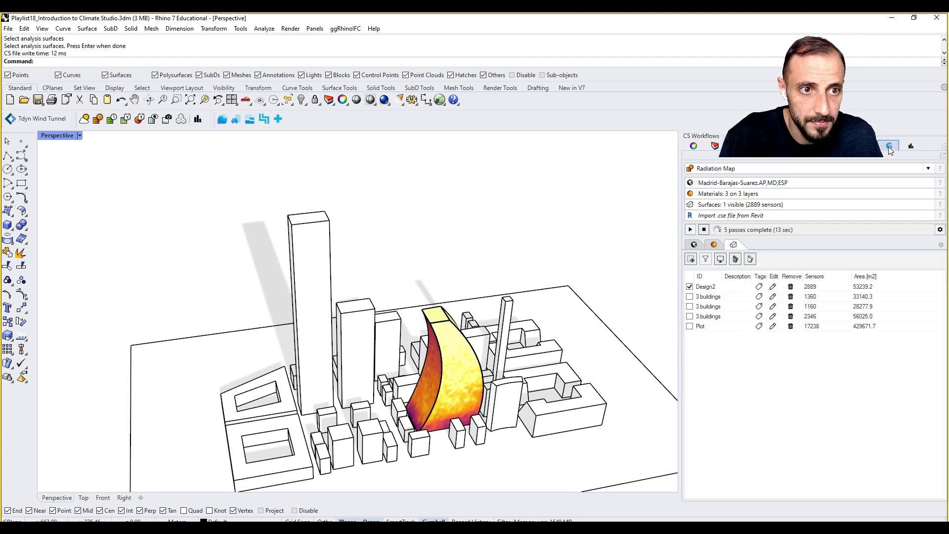
click(911, 146)
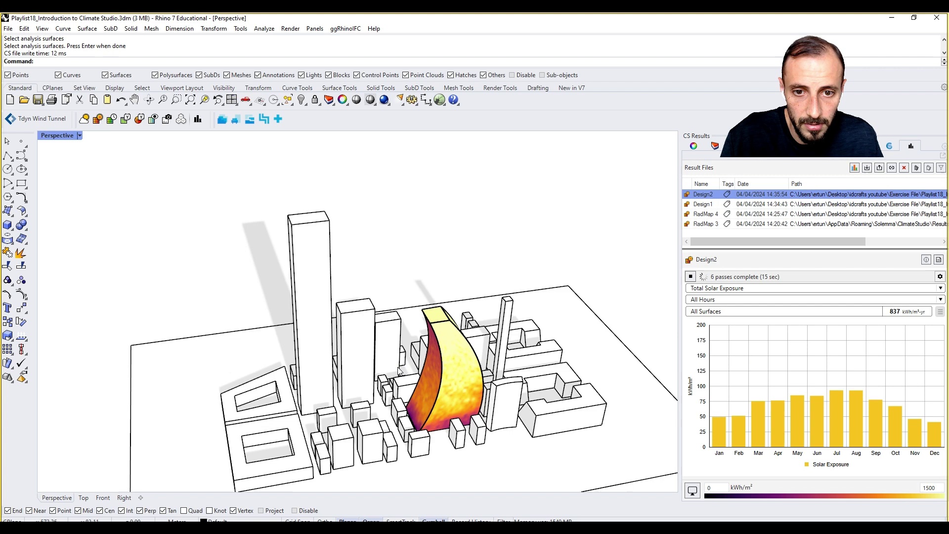
right_drag(377, 286, 443, 219)
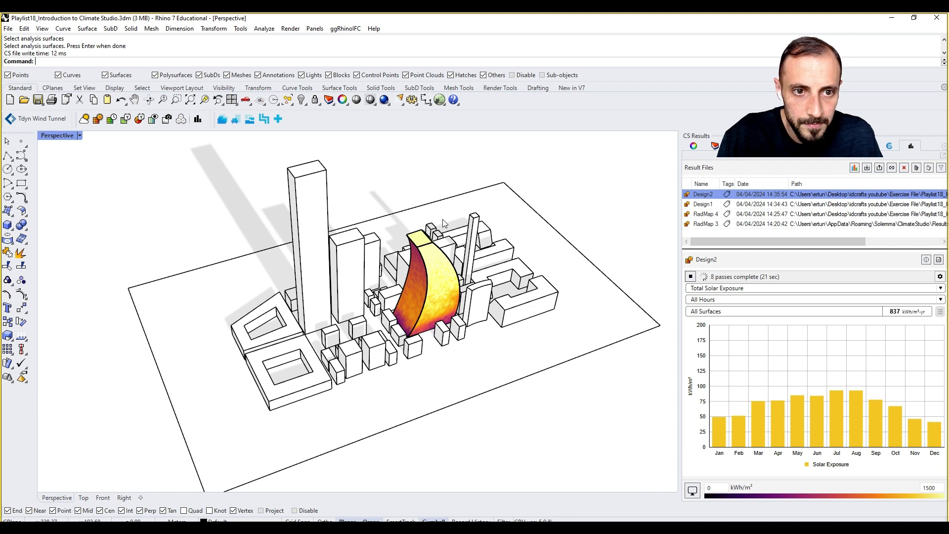
right_drag(443, 219, 449, 216)
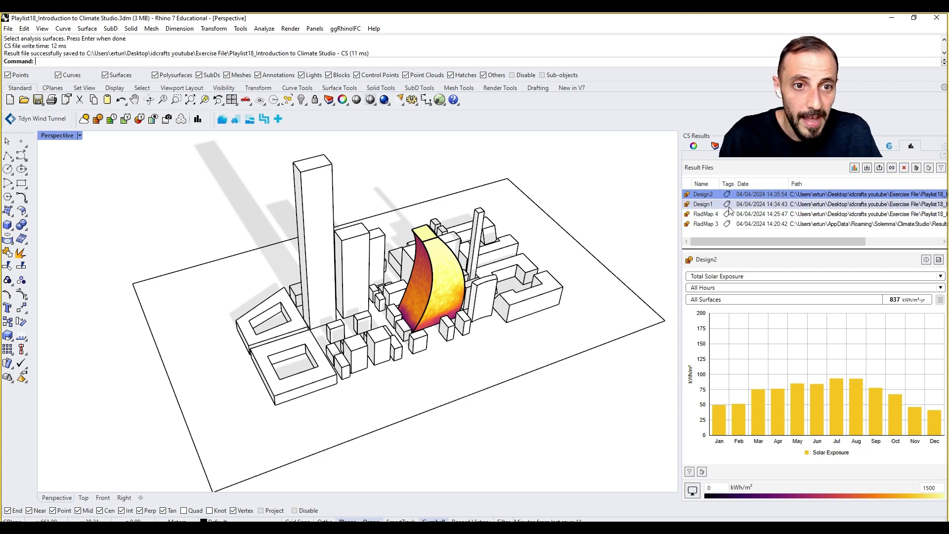
Glance at the Design1 result, then check the workflow settings and layer list.
click(705, 204)
key(Up)
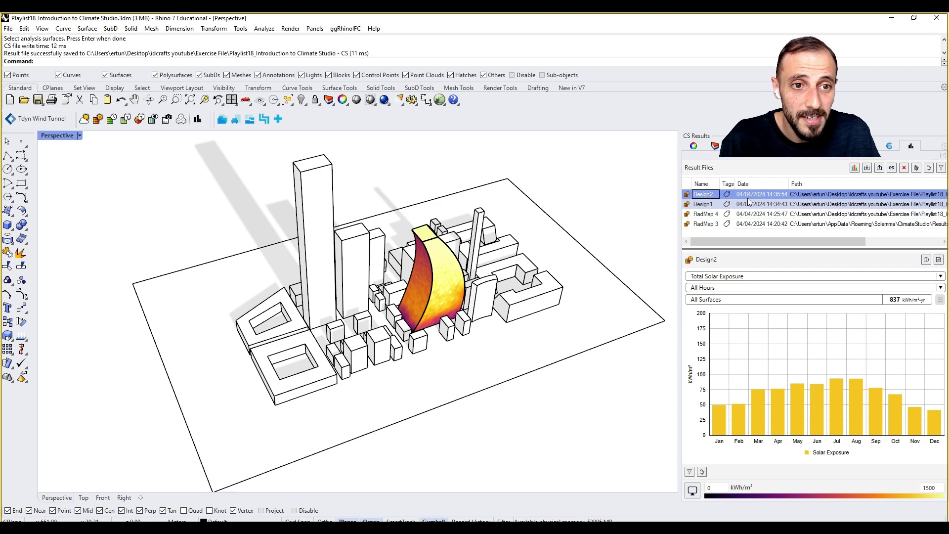
click(889, 146)
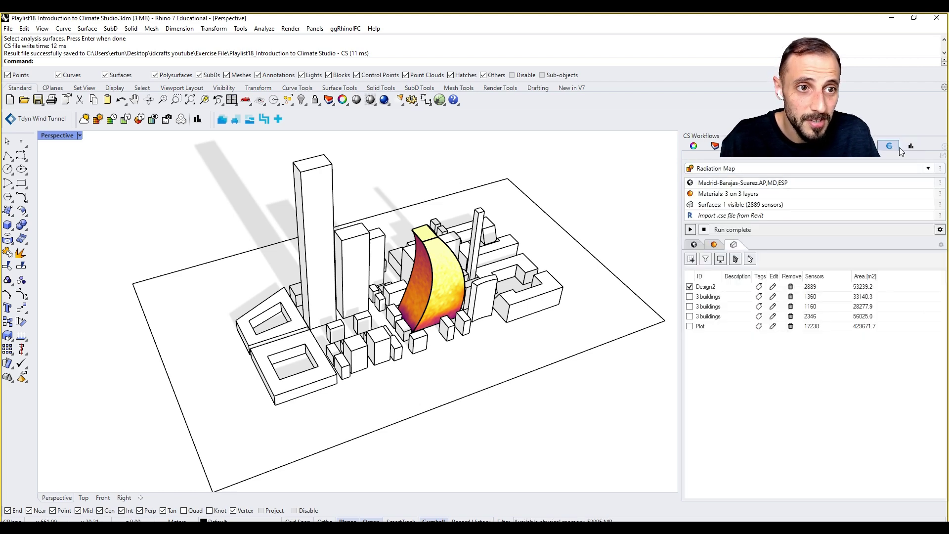
click(910, 146)
click(714, 146)
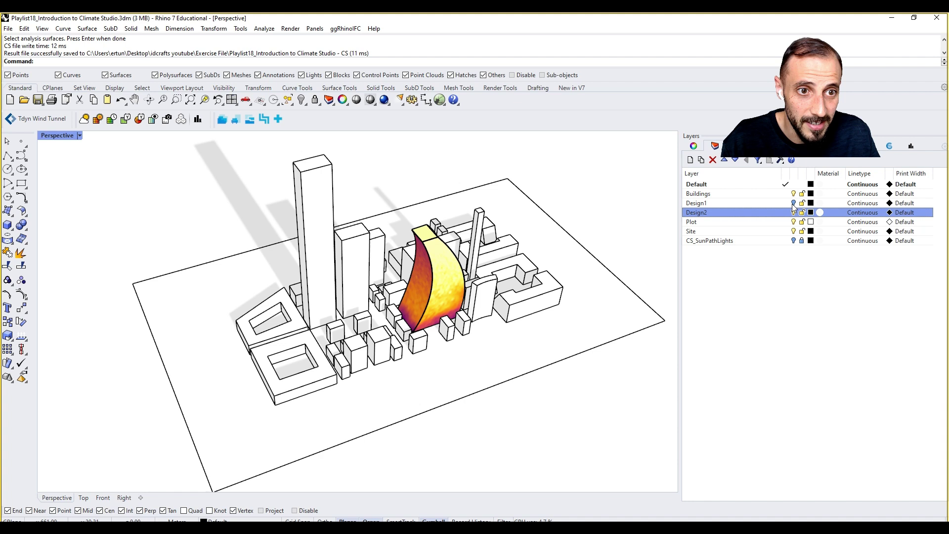
click(908, 148)
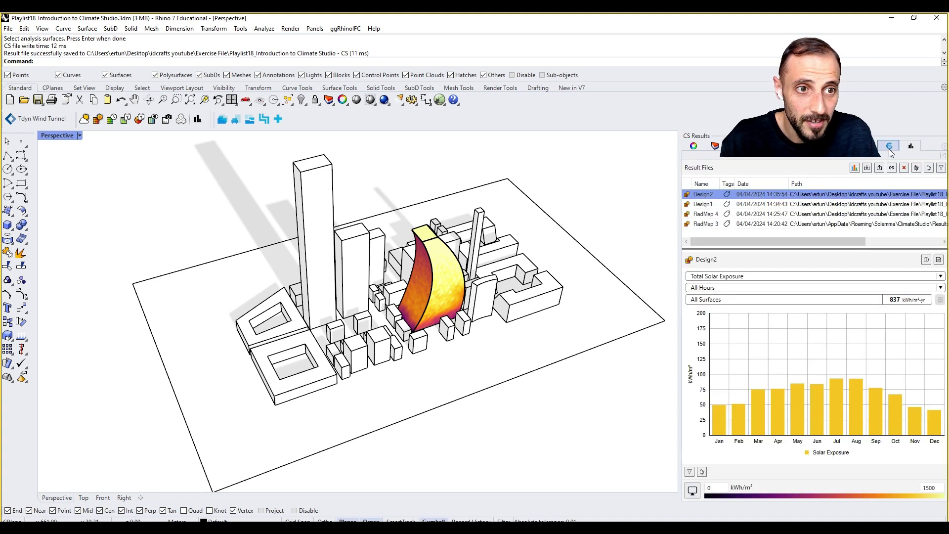
Alternate between the Design1 and Design2 results, ending on Design2 at 837 kWh/m².
click(703, 204)
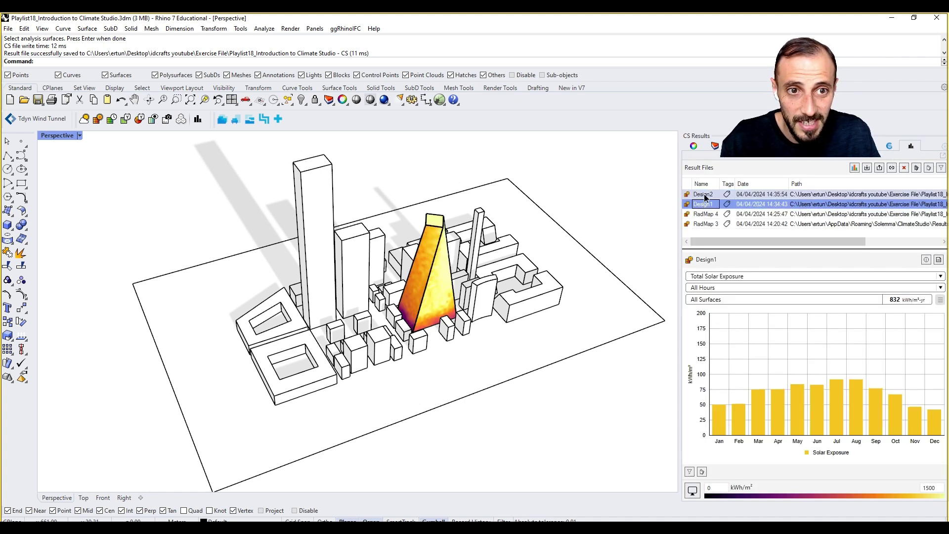
click(703, 194)
click(704, 204)
right_drag(455, 284, 520, 343)
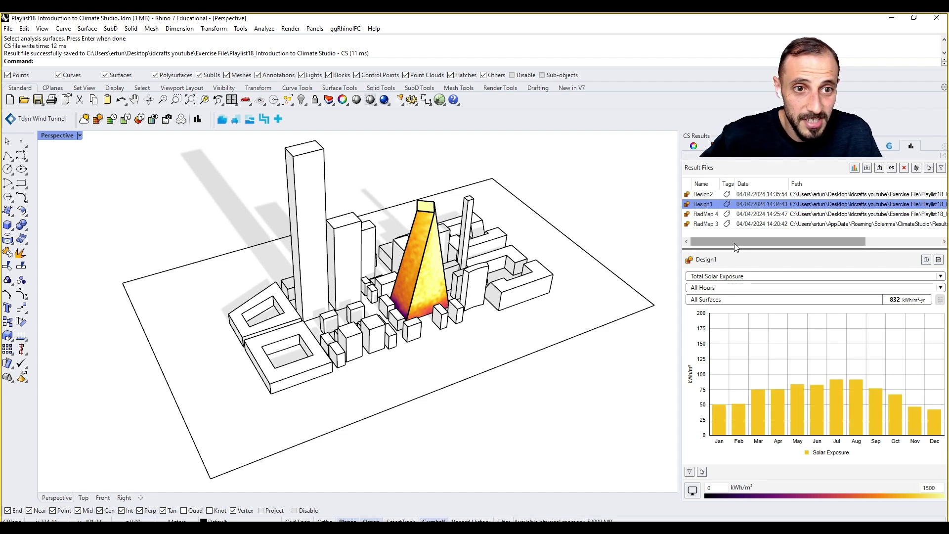
click(704, 195)
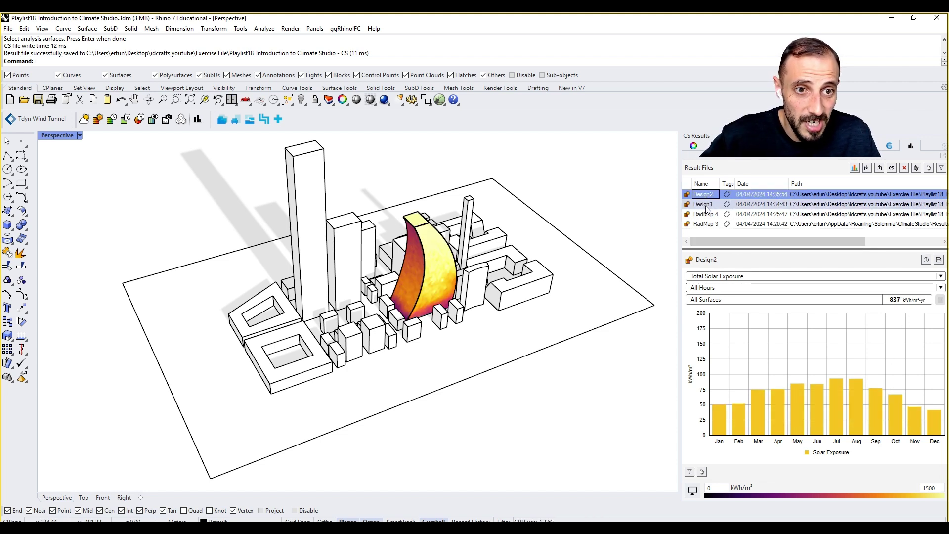
click(706, 204)
click(704, 195)
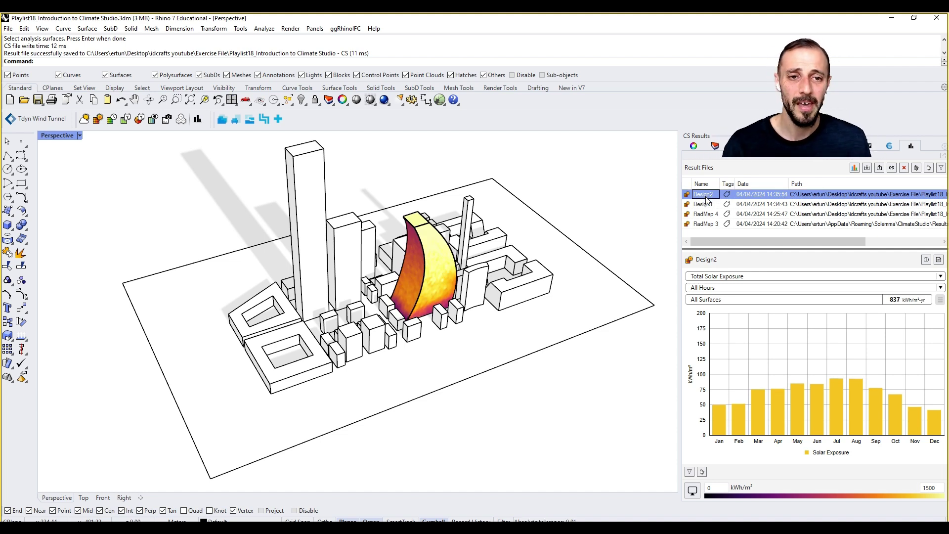
Capture the Perspective viewport to an image file named Design1.png.
click(79, 136)
mouse_move(139, 459)
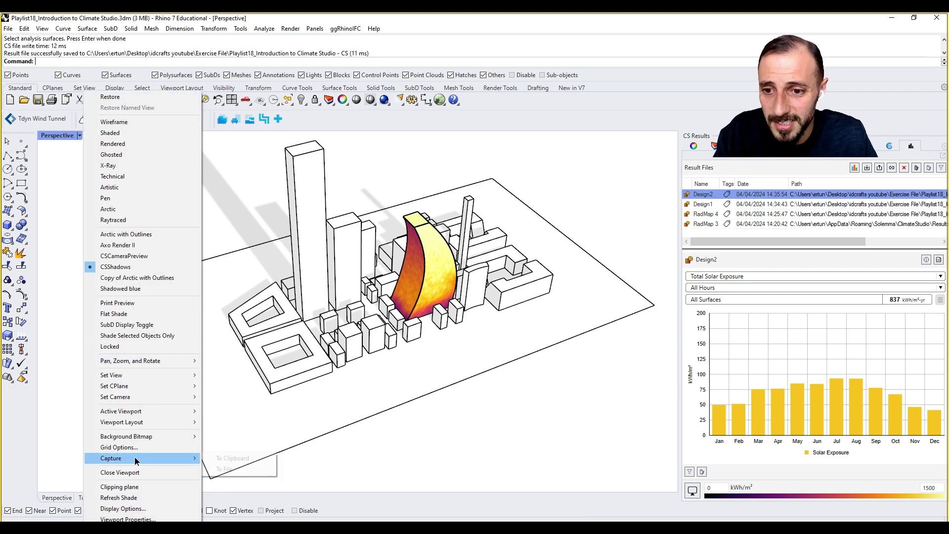
click(220, 470)
click(594, 402)
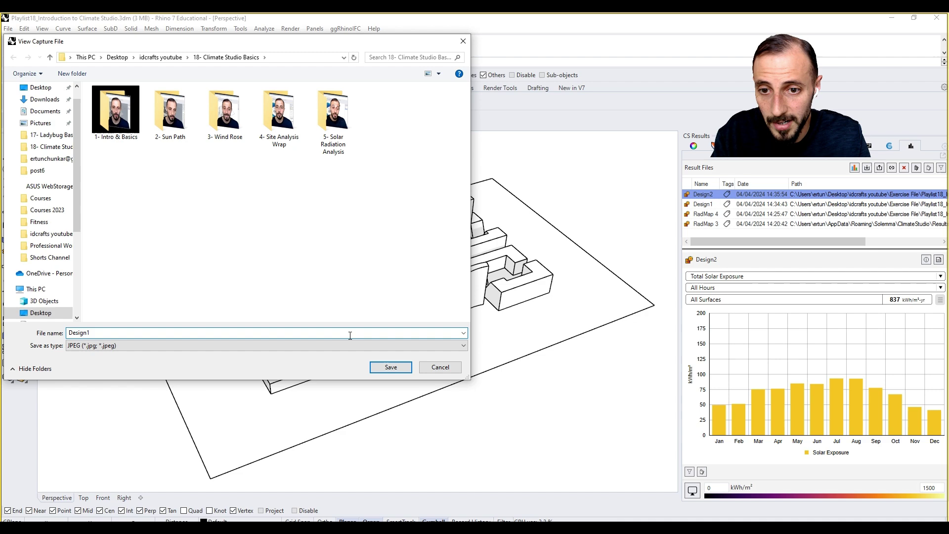
key(Return)
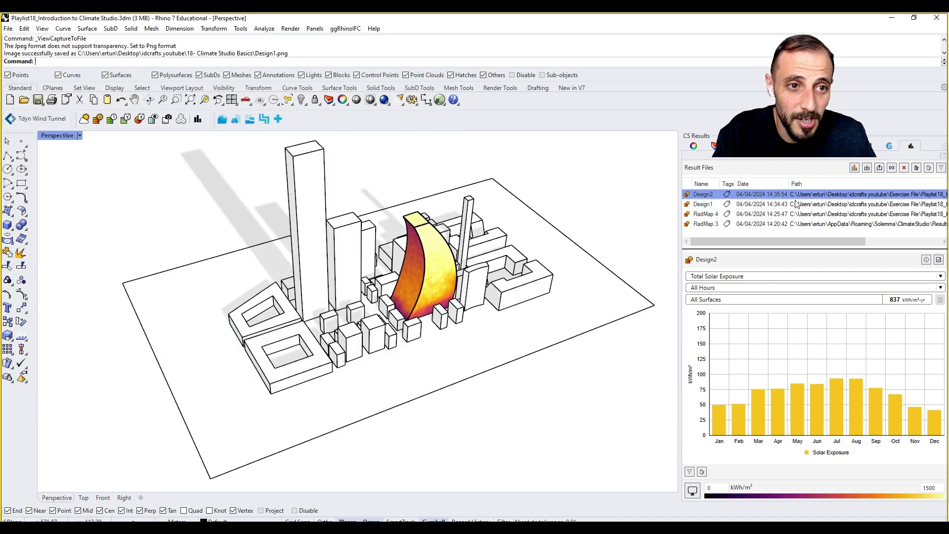
Load the Design1 result and recapture it, replacing the existing Design1.png.
click(717, 204)
right_click(532, 402)
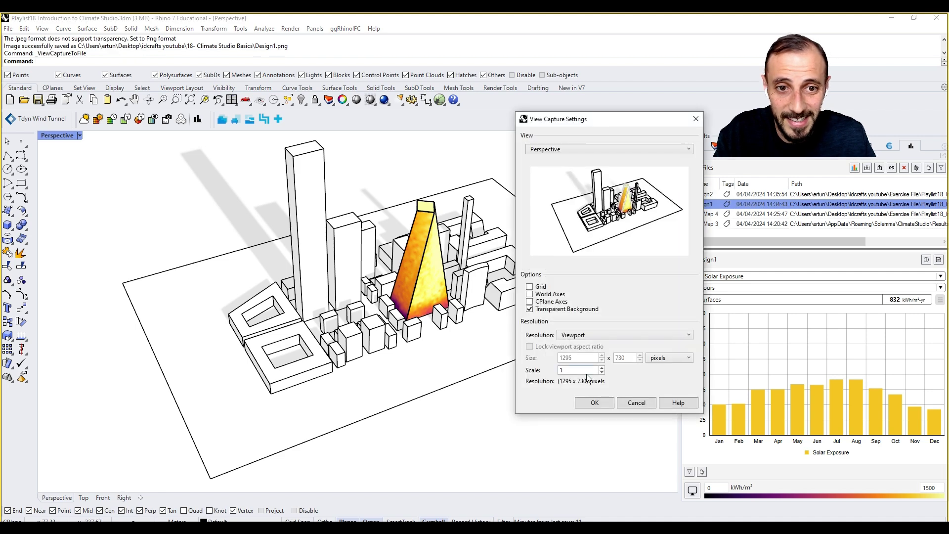
click(599, 404)
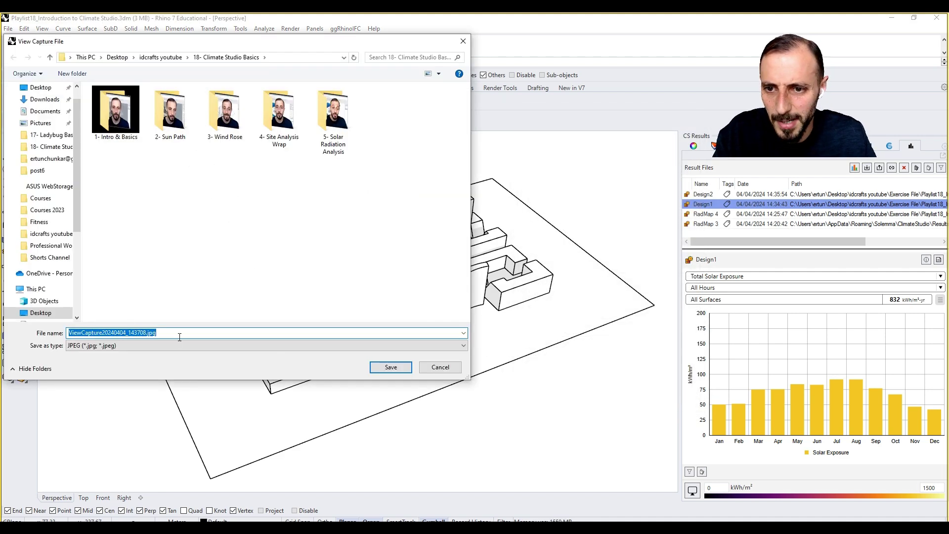
text(de)
click(146, 349)
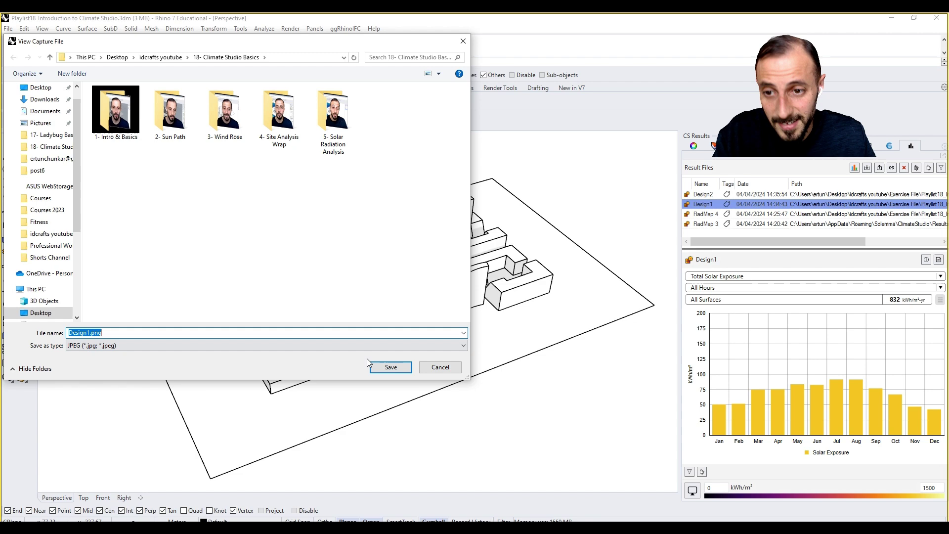
click(370, 362)
click(226, 236)
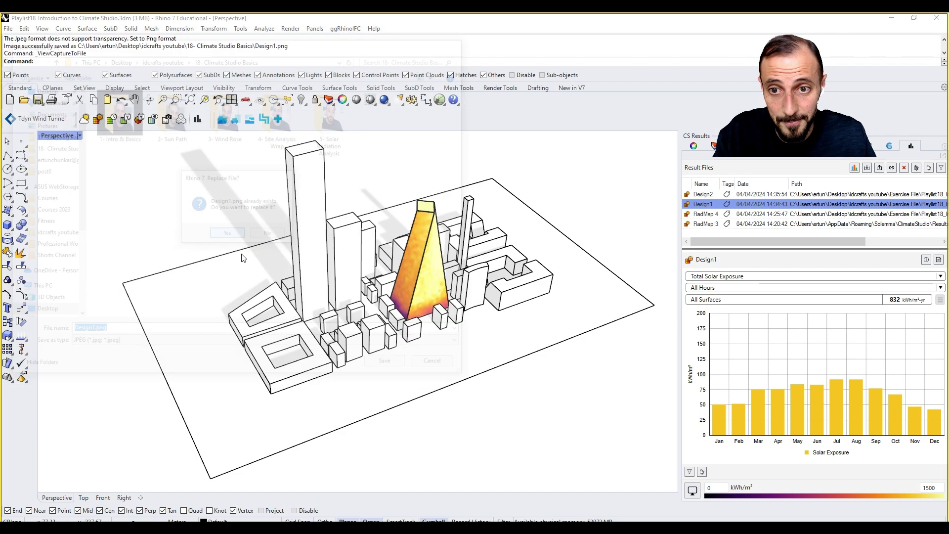
Load the Design2 result and capture the viewport as Design2.png.
click(703, 196)
key(Return)
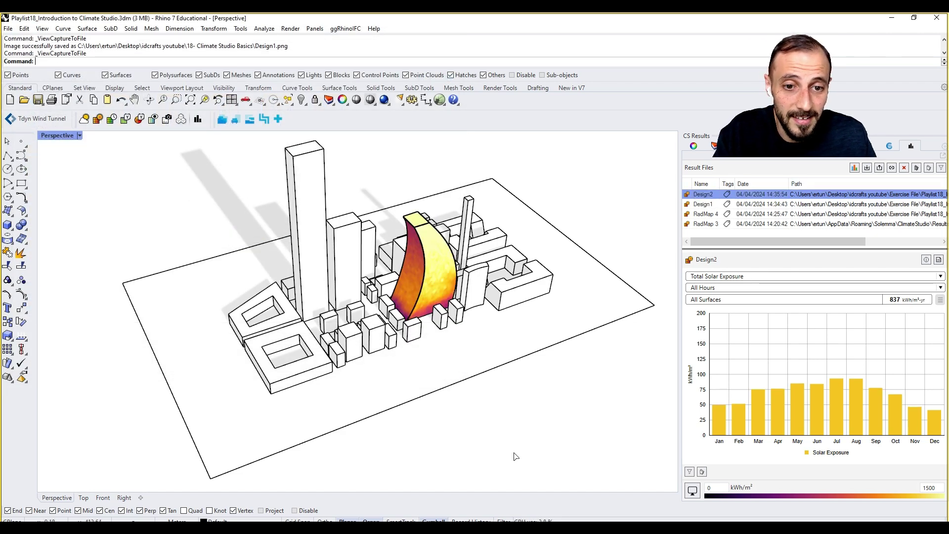
click(586, 402)
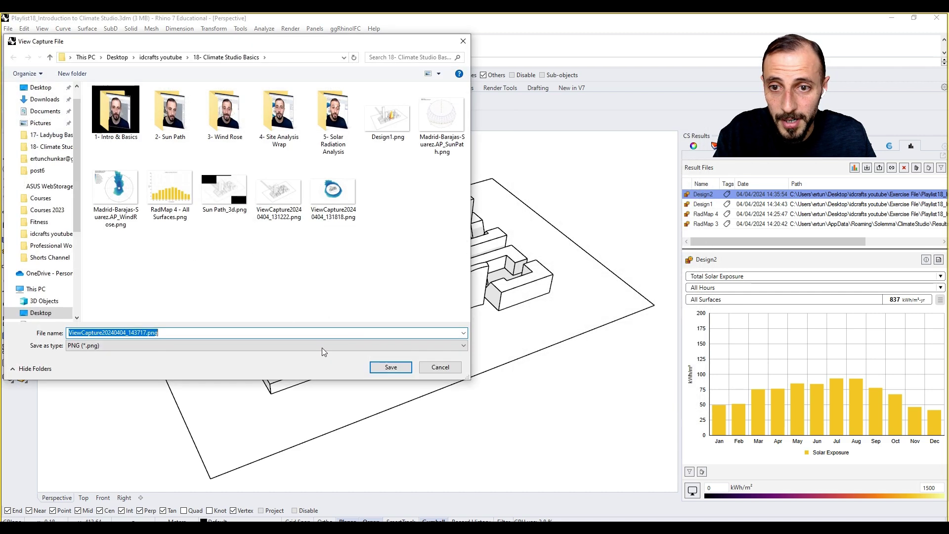
text(de)
click(124, 346)
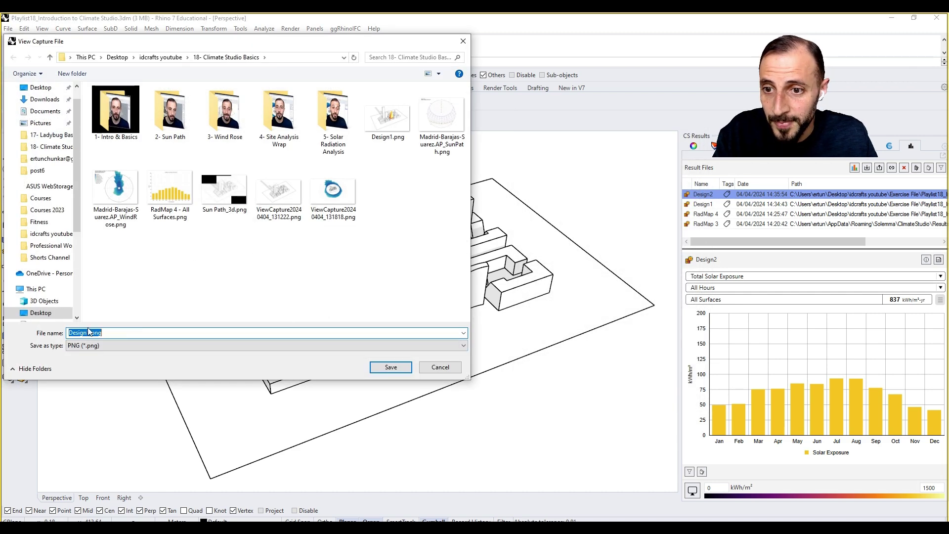
key(Return)
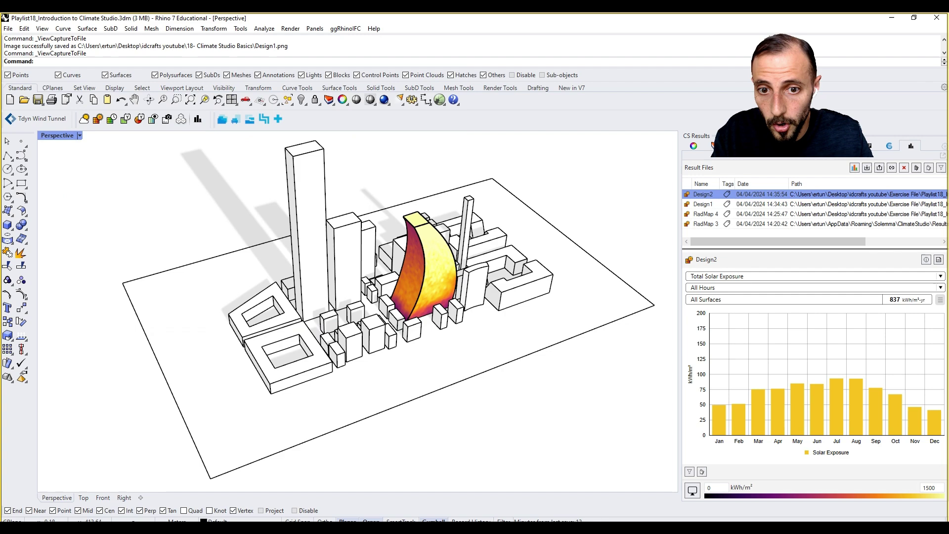
Open Design1.png from the 18- Climate Studio Basics folder in Explorer.
click(276, 527)
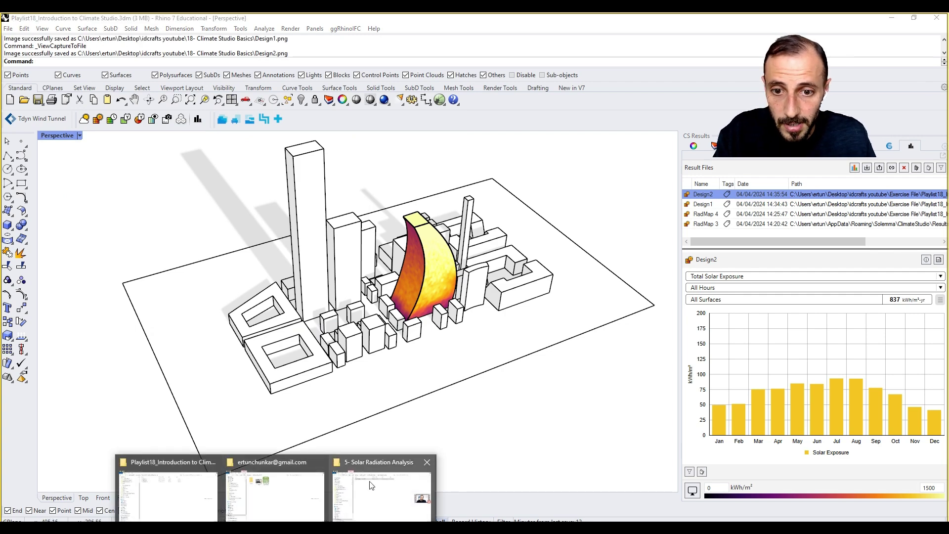
click(366, 495)
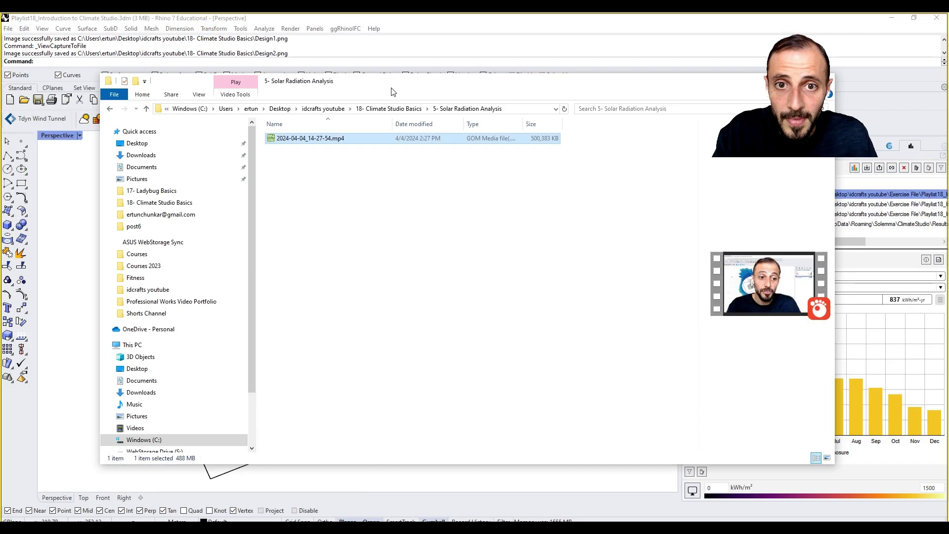
click(390, 109)
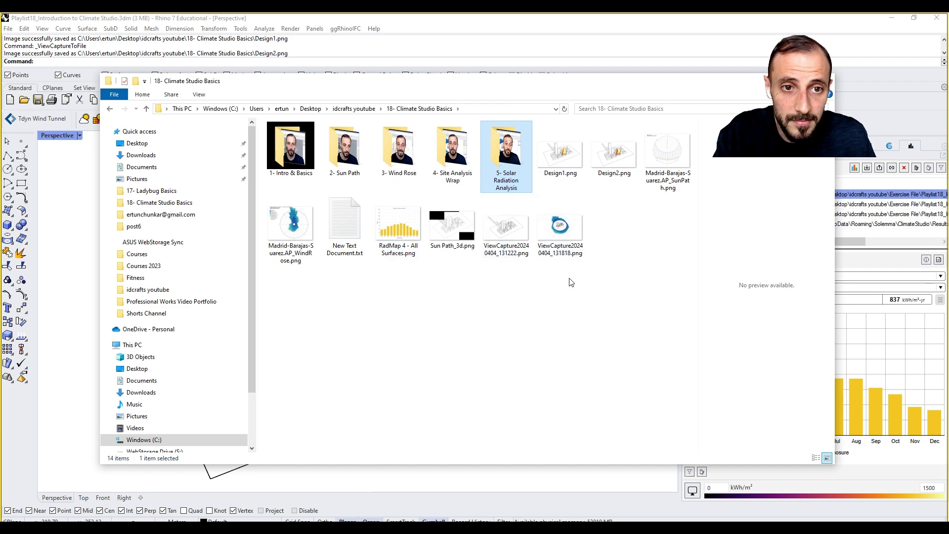
double_click(568, 167)
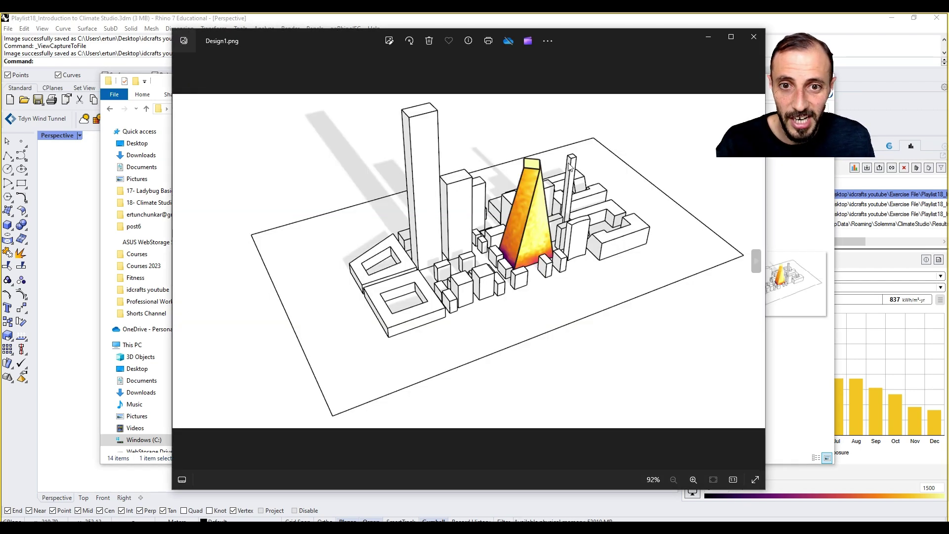
Compare Design1.png and Design2.png side by side in Photos, then close the viewer.
key(Right)
key(Left)
key(Right)
key(Left)
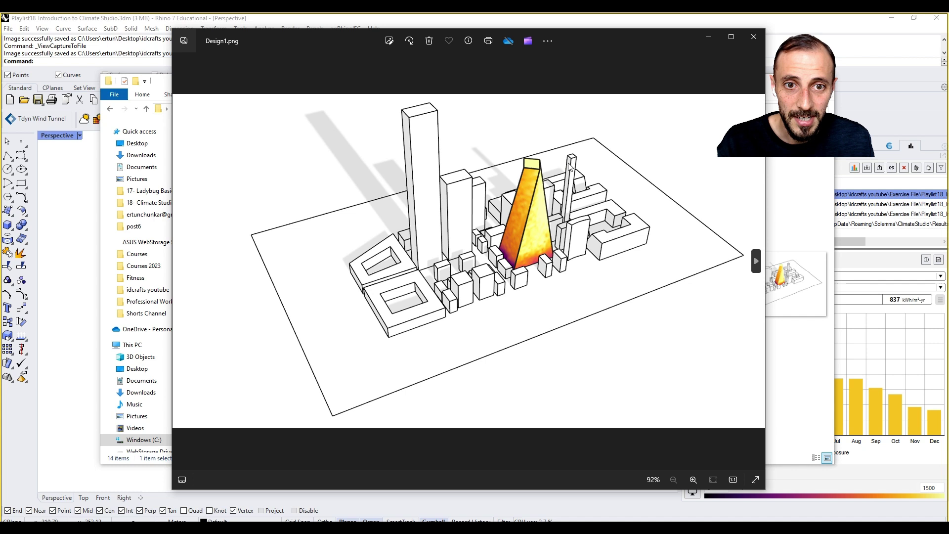
key(Right)
key(Left)
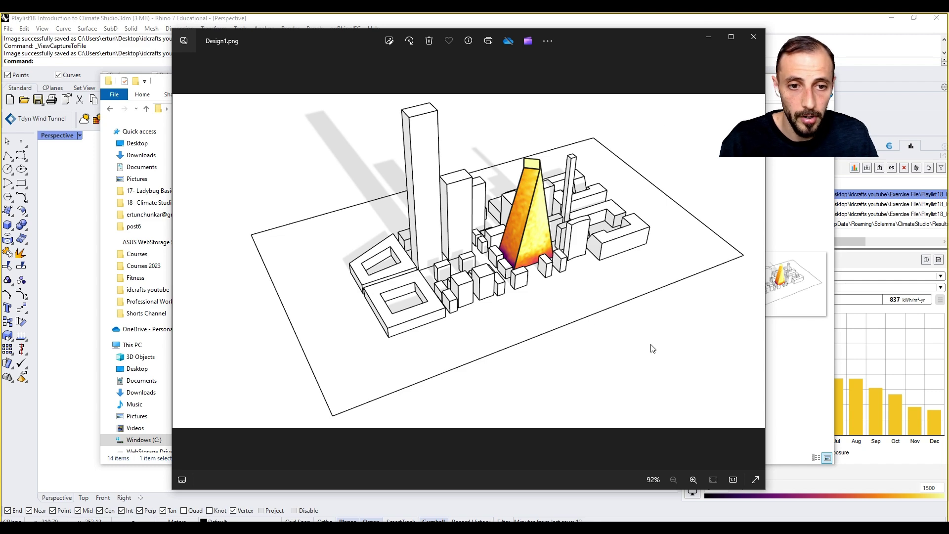
click(753, 37)
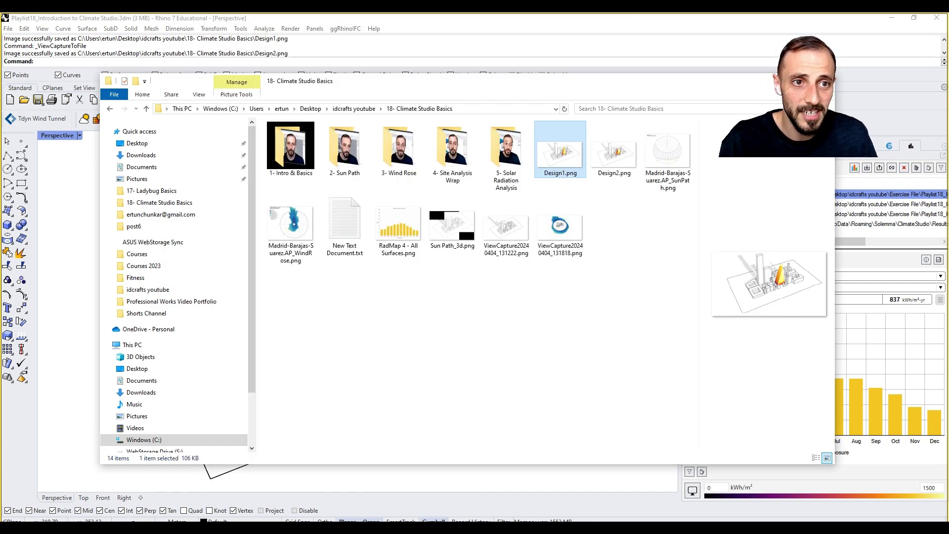
Close the folder, reload the Design1 result (832 kWh/m²yr), and shift the tower left in Perspective.
click(822, 80)
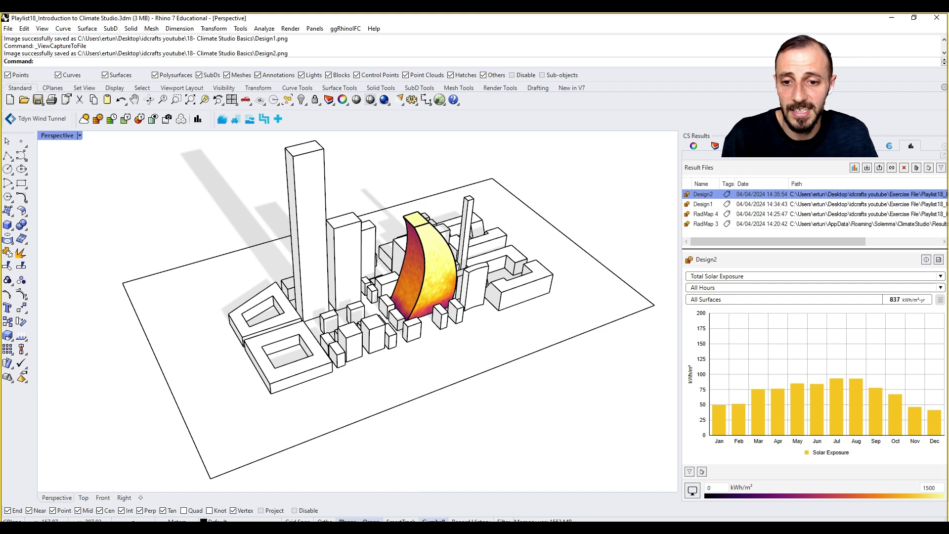
mouse_move(299, 528)
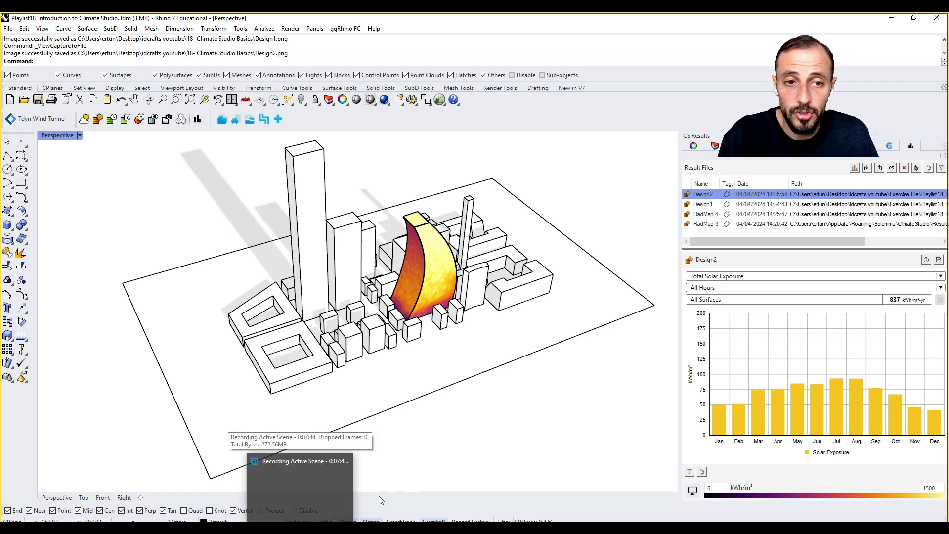
key(Down)
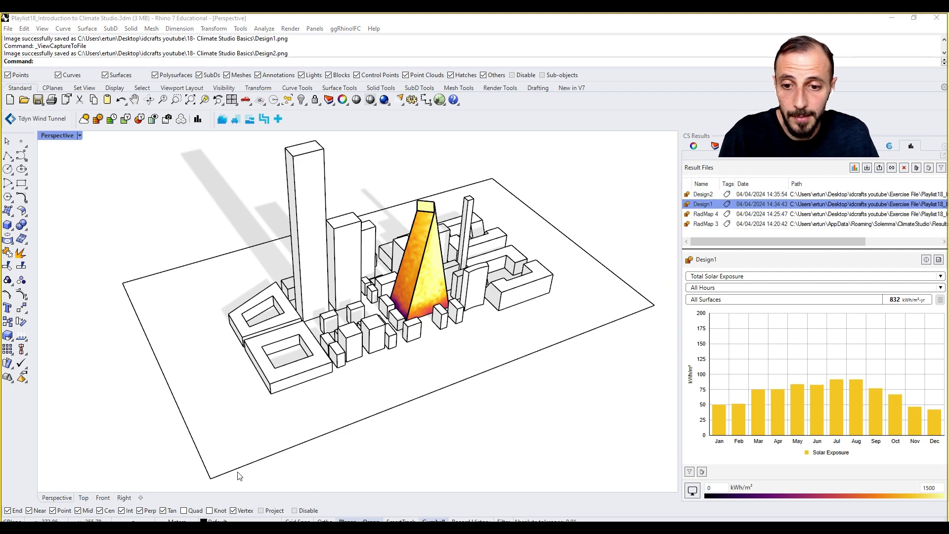
shift+right_drag(381, 371, 286, 369)
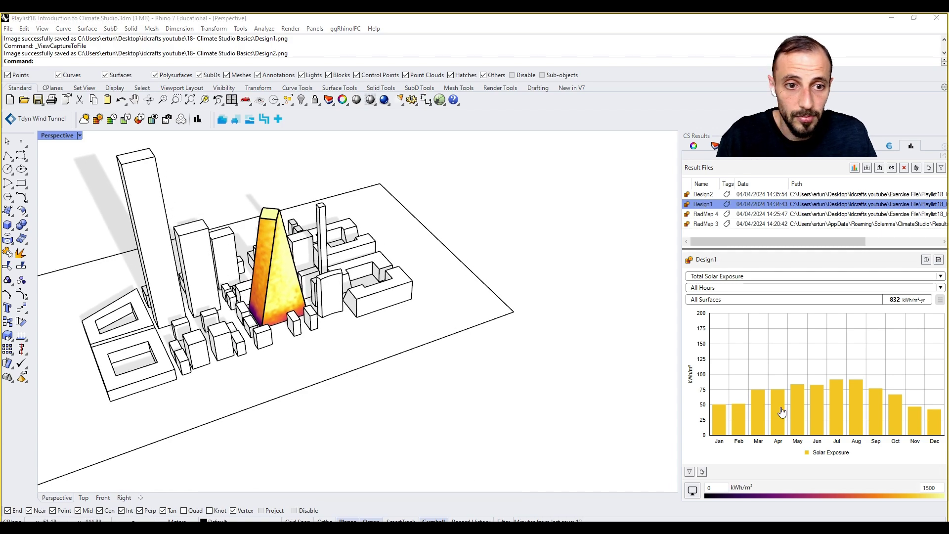